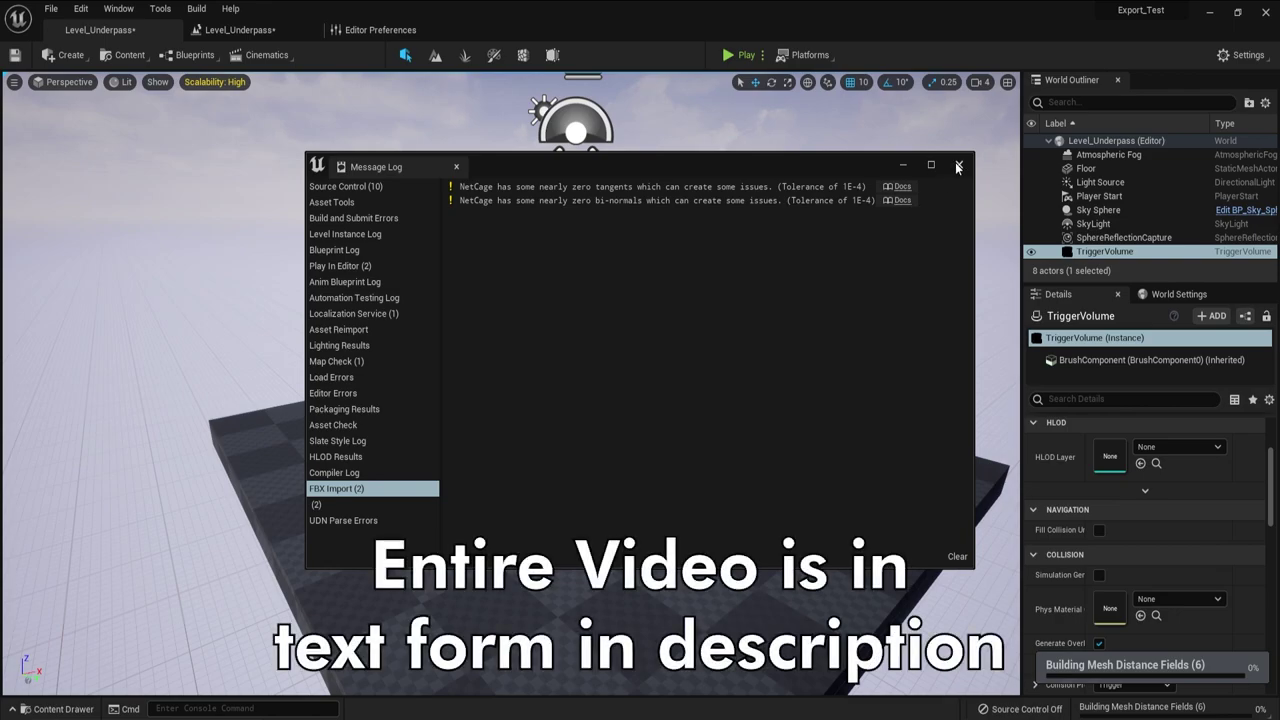
Close the FBX import message log and dock the content browser, showing the RocketLeague2 folder, in the editor layout.
{"action": "left_click", "coordinate": [959, 167]}
{"action": "key", "text": "ctrl+space"}
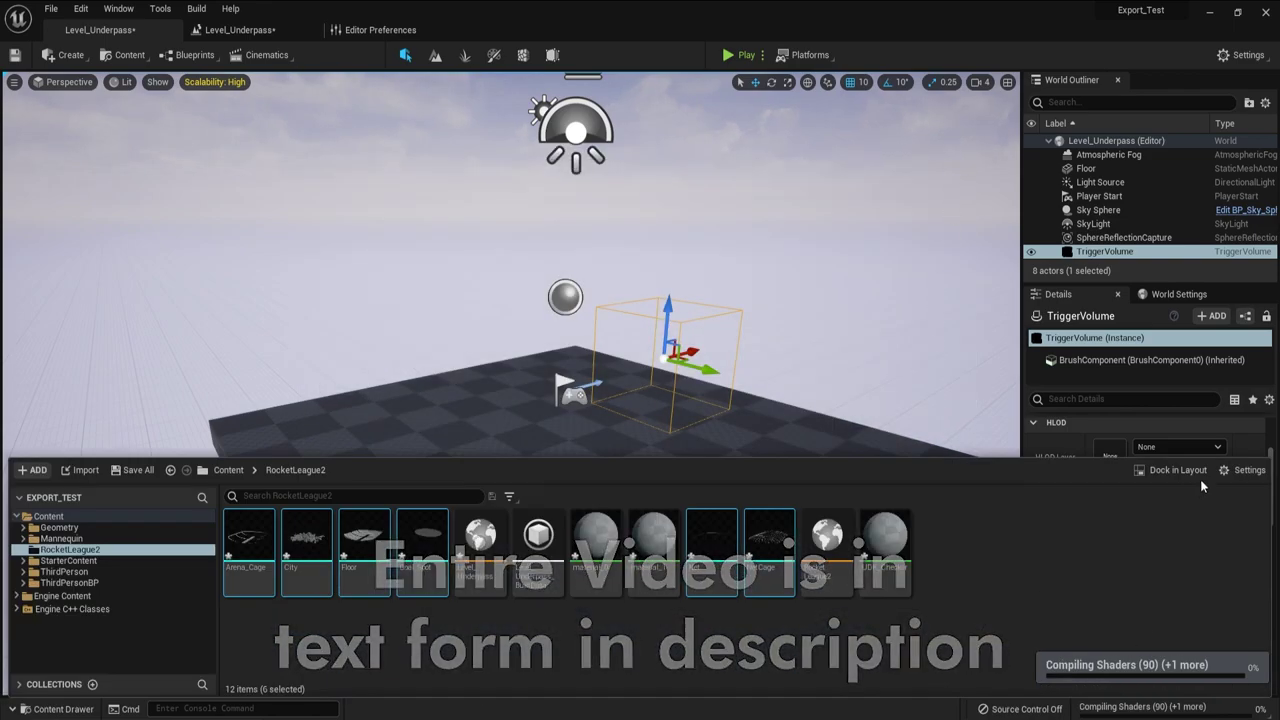
{"action": "left_click", "coordinate": [1168, 470]}
Delete the default floor mesh and the TriggerVolume from Level_Underpass, leaving nothing selected.
{"action": "key", "text": "s"}
{"action": "mouse_move", "coordinate": [623, 374]}
{"action": "right_mouse_down"}
{"action": "mouse_move", "coordinate": [690, 380]}
{"action": "mouse_move", "coordinate": [623, 374]}
{"action": "right_mouse_up"}
{"action": "left_click", "coordinate": [623, 374]}
{"action": "key", "text": "Delete"}
{"action": "left_click", "coordinate": [586, 240]}
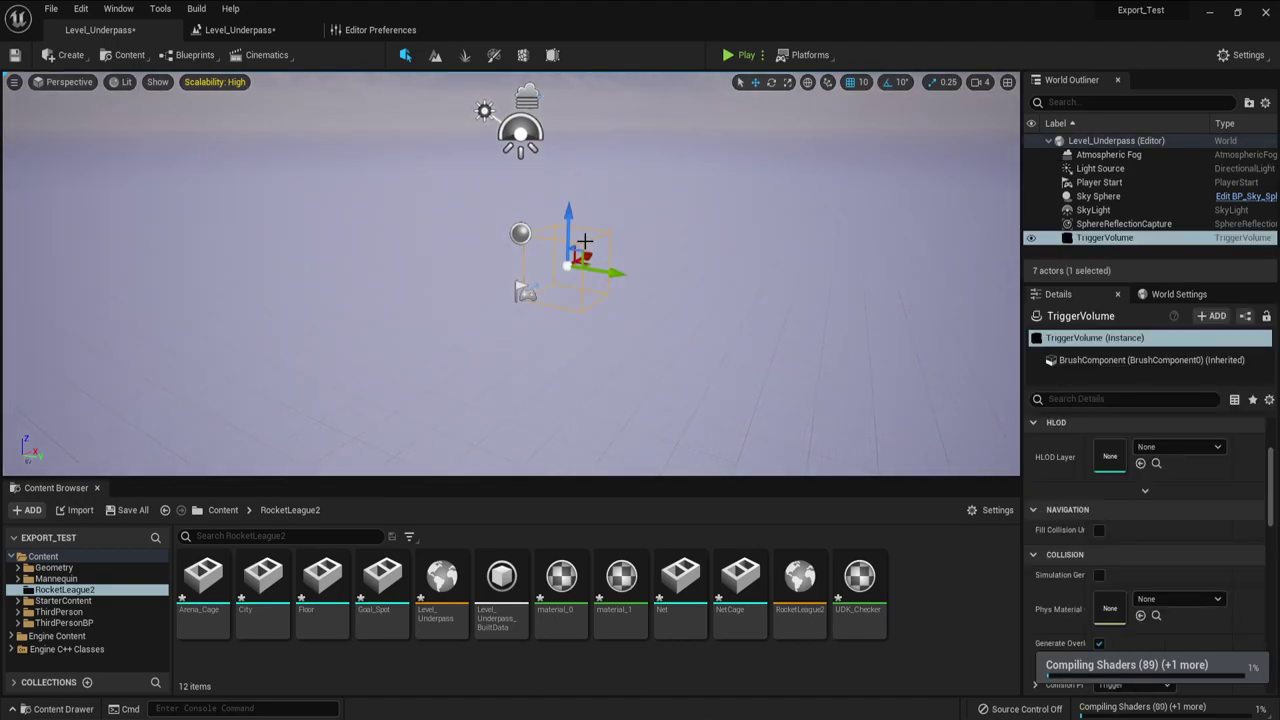
{"action": "key", "text": "Delete"}
{"action": "left_click", "coordinate": [664, 428]}
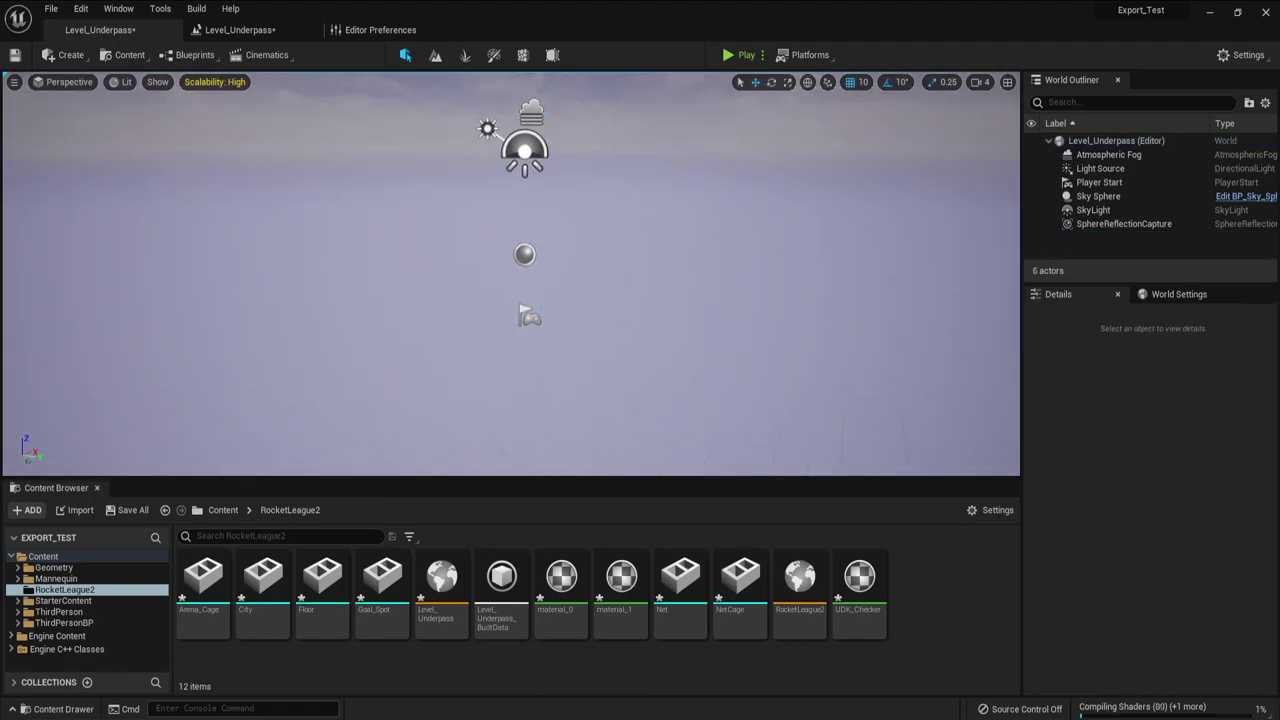
Place the Arena_Cage, City, Floor, Goal_Spot, Net and NetCage meshes from the RocketLeague2 folder into the level.
{"action": "left_click", "coordinate": [220, 588]}
{"action": "left_click_drag", "start_coordinate": [231, 592], "coordinate": [500, 345]}
{"action": "left_click_drag", "start_coordinate": [255, 611], "coordinate": [437, 366]}
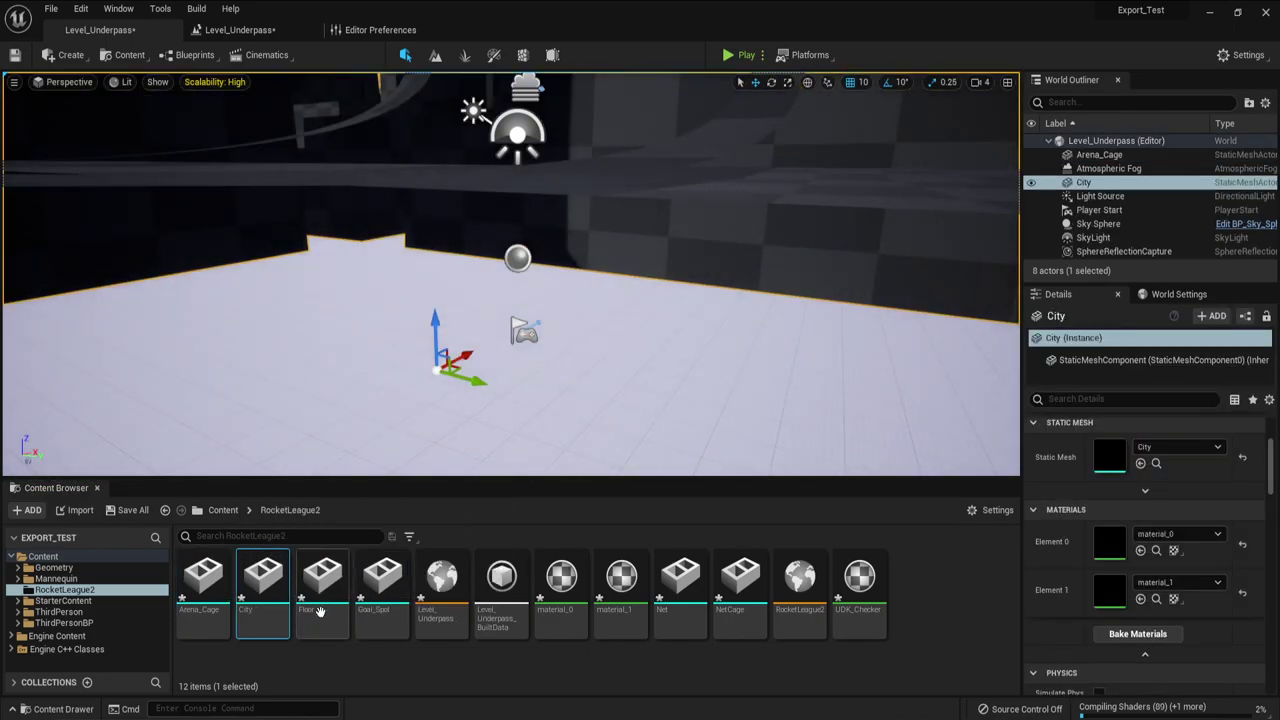
{"action": "left_click_drag", "start_coordinate": [320, 609], "coordinate": [424, 404]}
{"action": "left_click_drag", "start_coordinate": [395, 562], "coordinate": [490, 402]}
{"action": "left_click_drag", "start_coordinate": [680, 590], "coordinate": [592, 421]}
{"action": "left_click_drag", "start_coordinate": [738, 590], "coordinate": [652, 413]}
Add the placed arena meshes, including Arena_Cage, NetCage and City, to one multiple selection in the viewport.
{"action": "right_click_drag", "start_coordinate": [652, 413], "coordinate": [580, 318]}
{"action": "left_click", "coordinate": [436, 279], "text": "ctrl"}
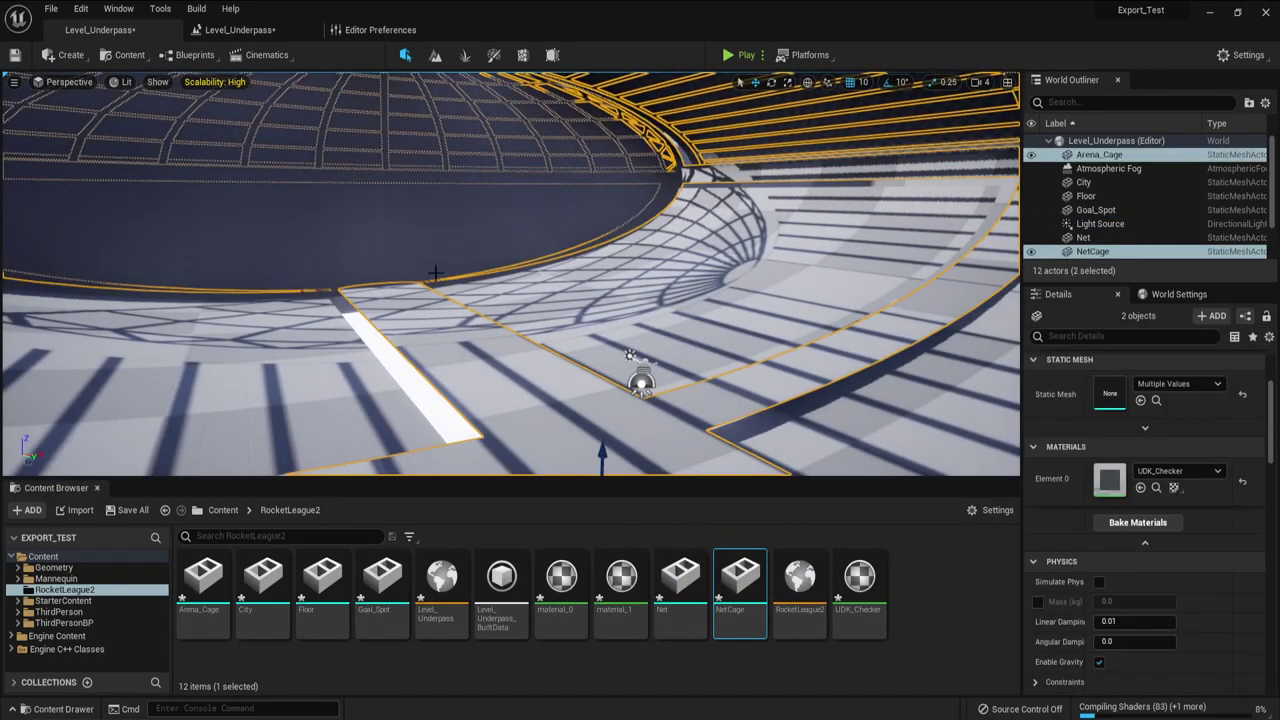
{"action": "left_click", "coordinate": [357, 326], "text": "ctrl"}
{"action": "right_click_drag", "start_coordinate": [357, 326], "coordinate": [415, 277]}
{"action": "left_click", "coordinate": [432, 288], "text": "ctrl"}
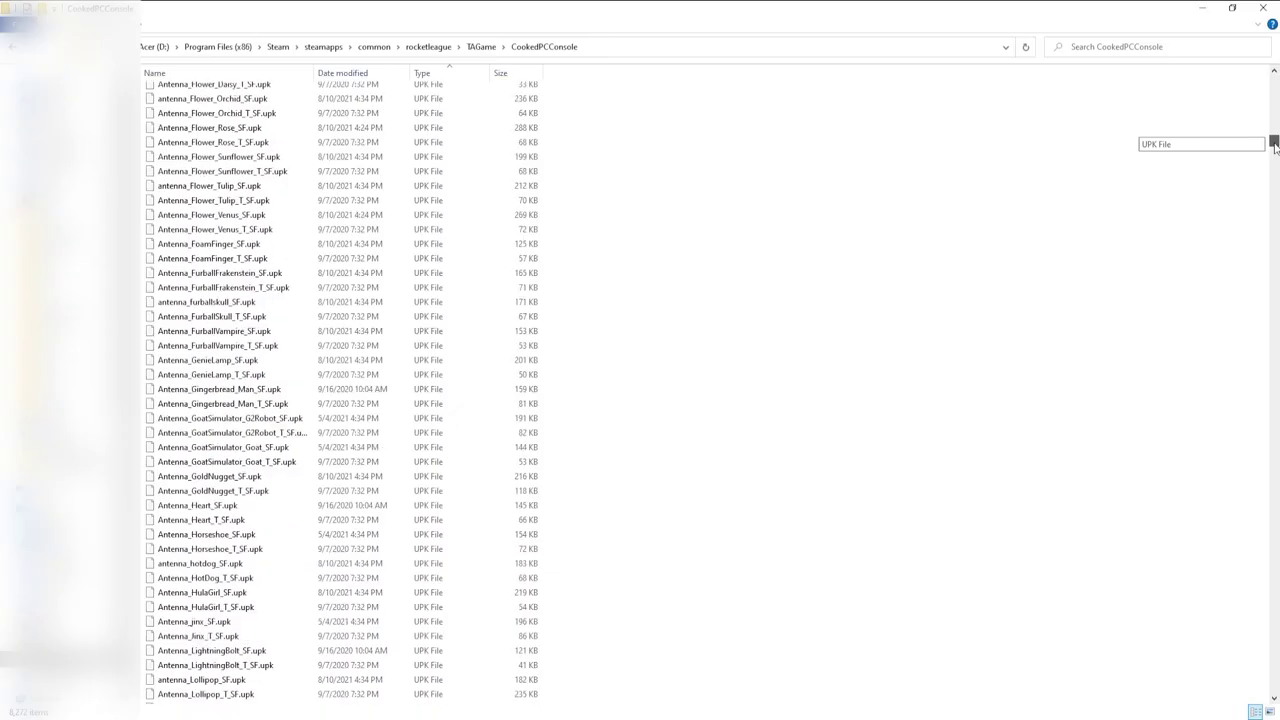
Examine the UPK files in Rocket League's CookedPCConsole folder and the folder structure of the ShippingExport build.
{"action": "left_click_drag", "start_coordinate": [1262, 160], "coordinate": [1240, 586]}
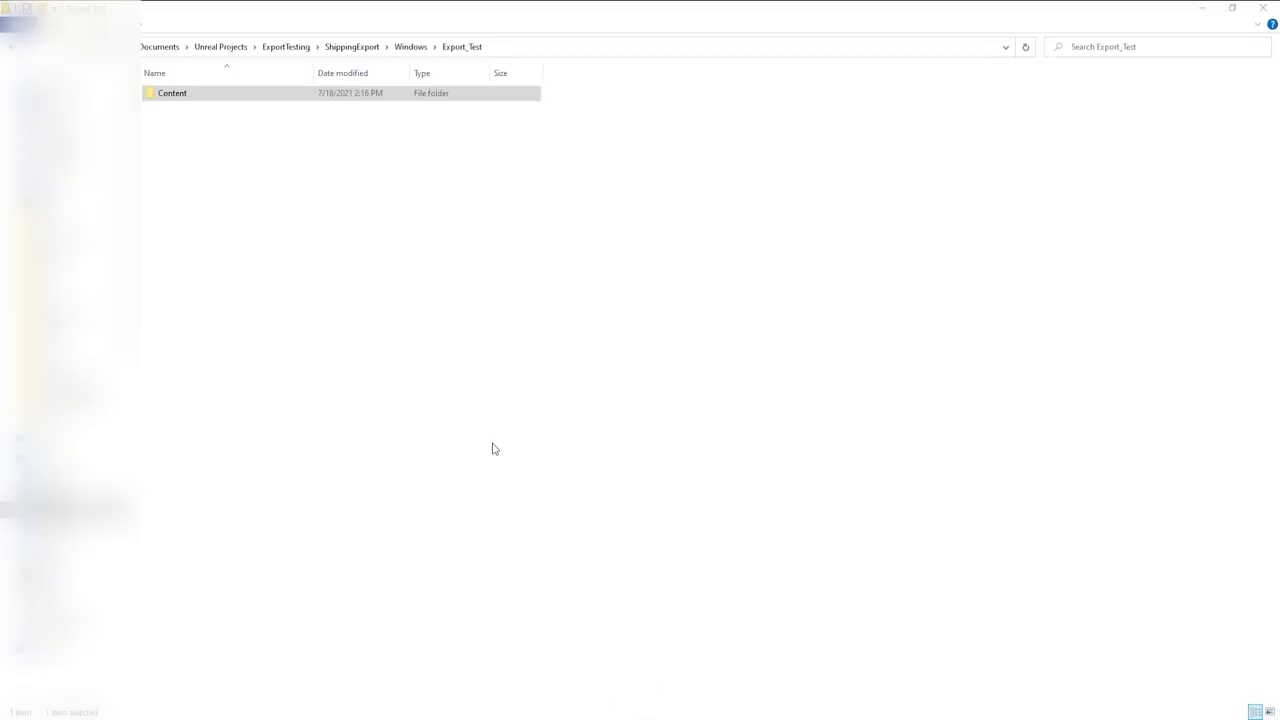
{"action": "left_click", "coordinate": [409, 218]}
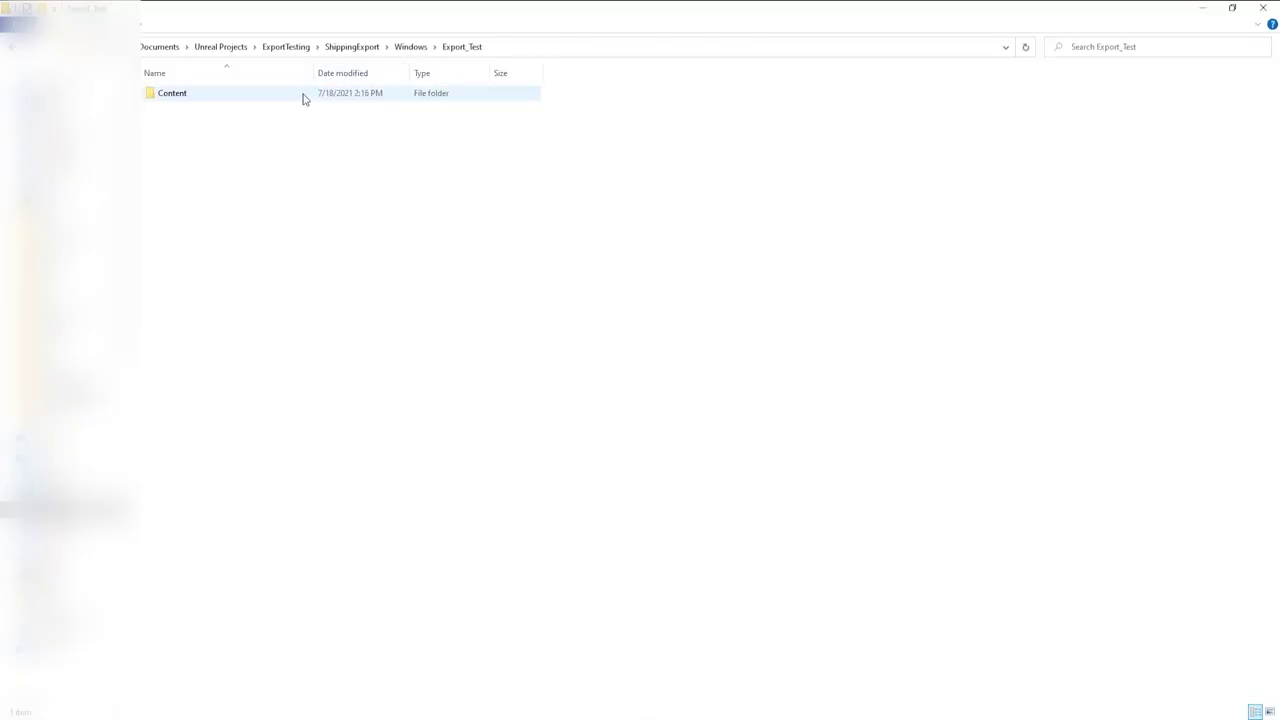
{"action": "left_click", "coordinate": [410, 47]}
{"action": "left_click", "coordinate": [360, 47]}
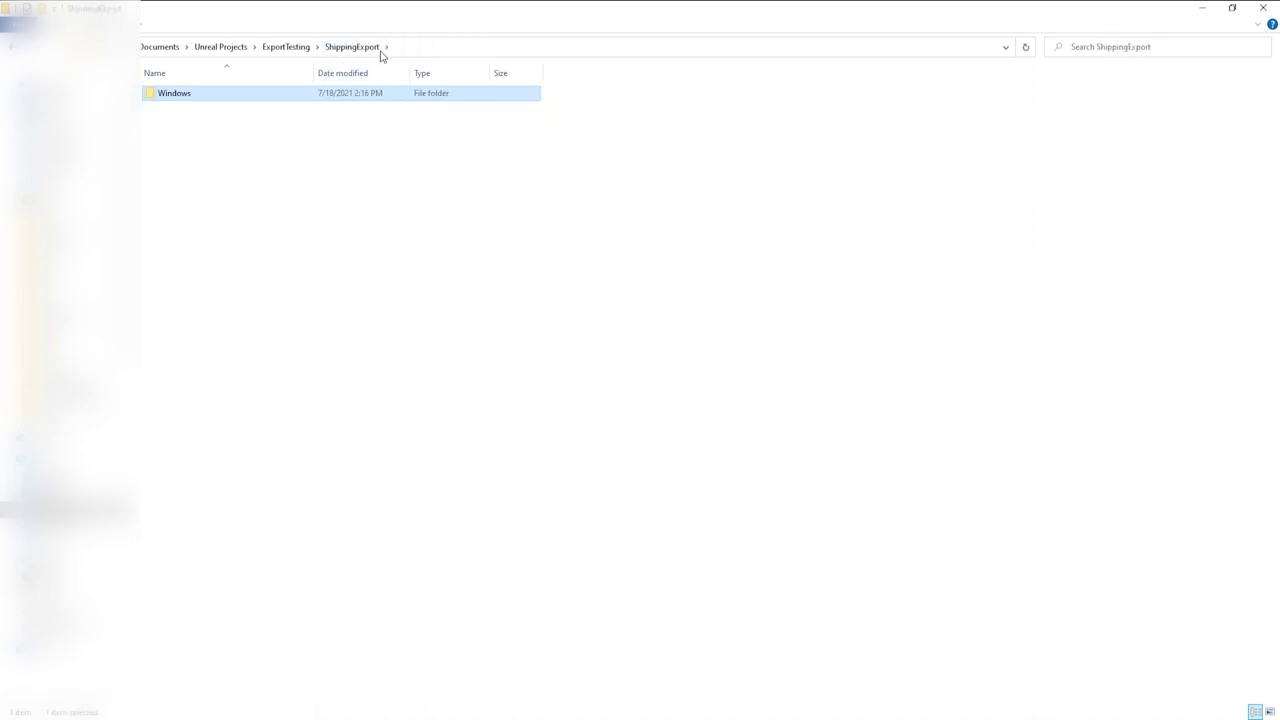
{"action": "double_click", "coordinate": [262, 97]}
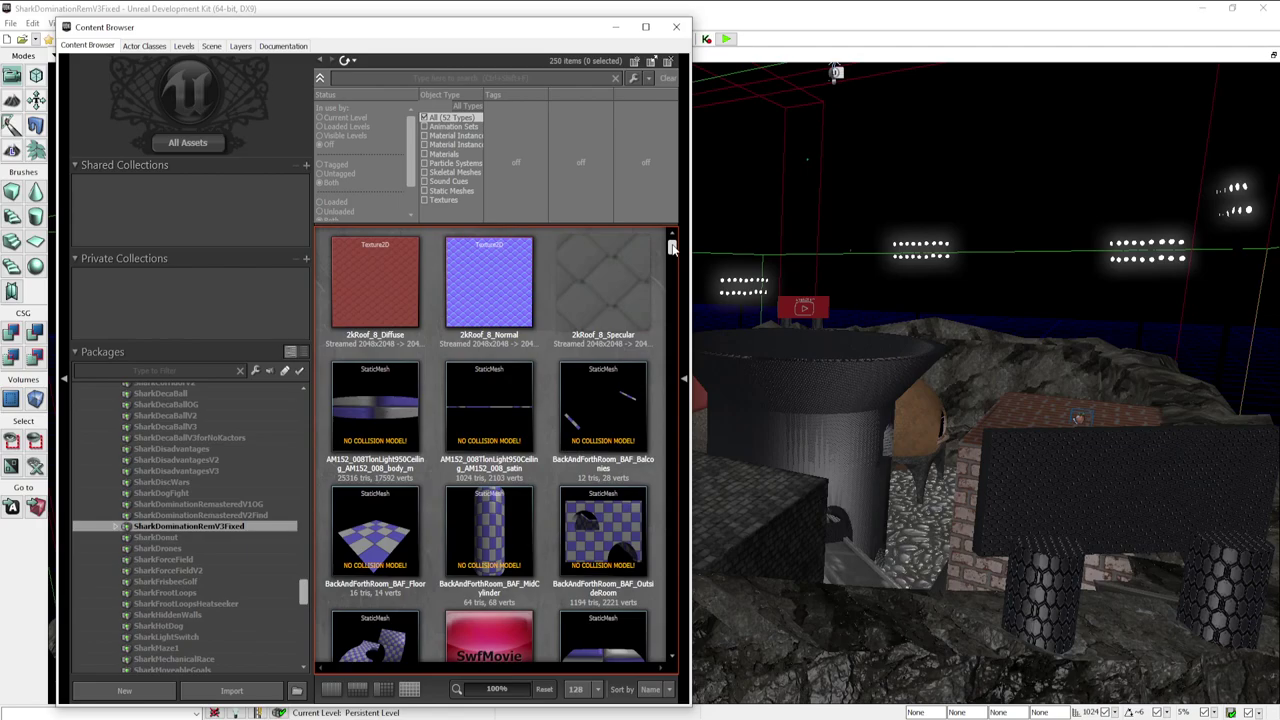
Switch to the Unreal Development Kit and look through the assets of the SharkDominationRemV3Fixed package.
{"action": "left_click_drag", "start_coordinate": [672, 247], "coordinate": [657, 658]}
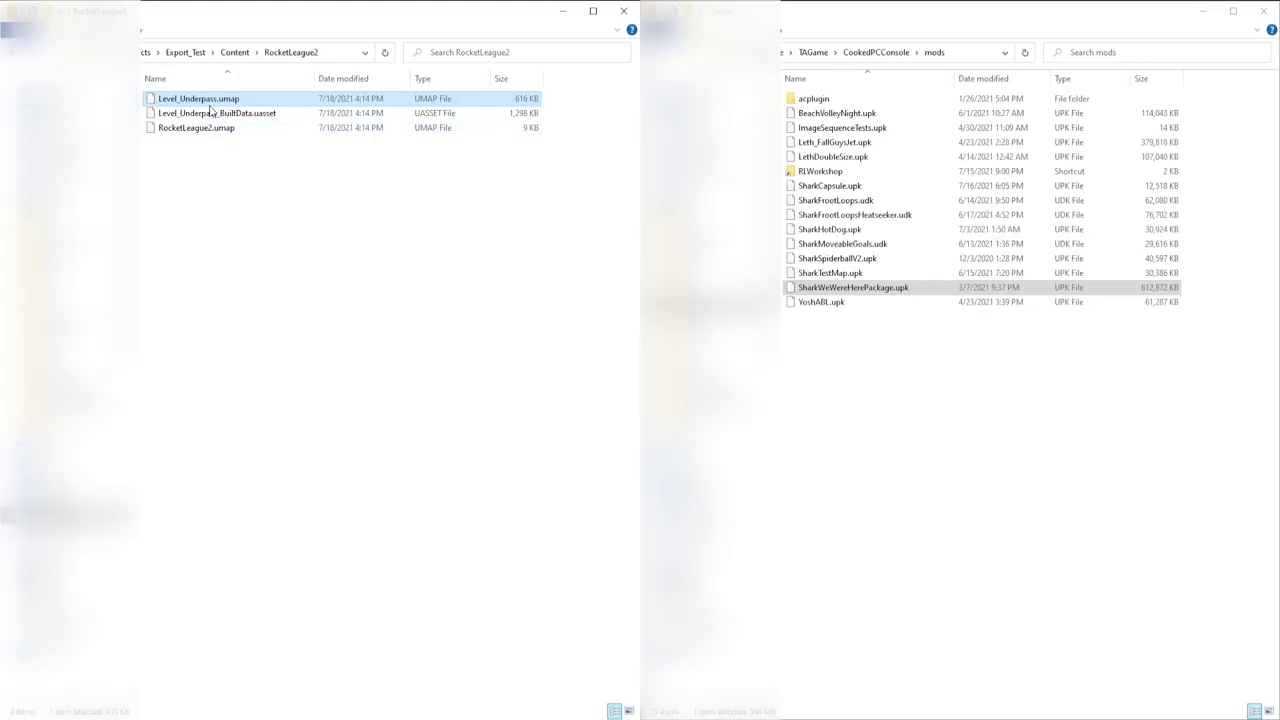
Copy Level_Underpass.umap and Level_Underpass_BuiltData.uasset from the project's RocketLeague2 folder into the mods folder, then return to the Content folder.
{"action": "left_click_drag", "start_coordinate": [210, 106], "coordinate": [270, 128]}
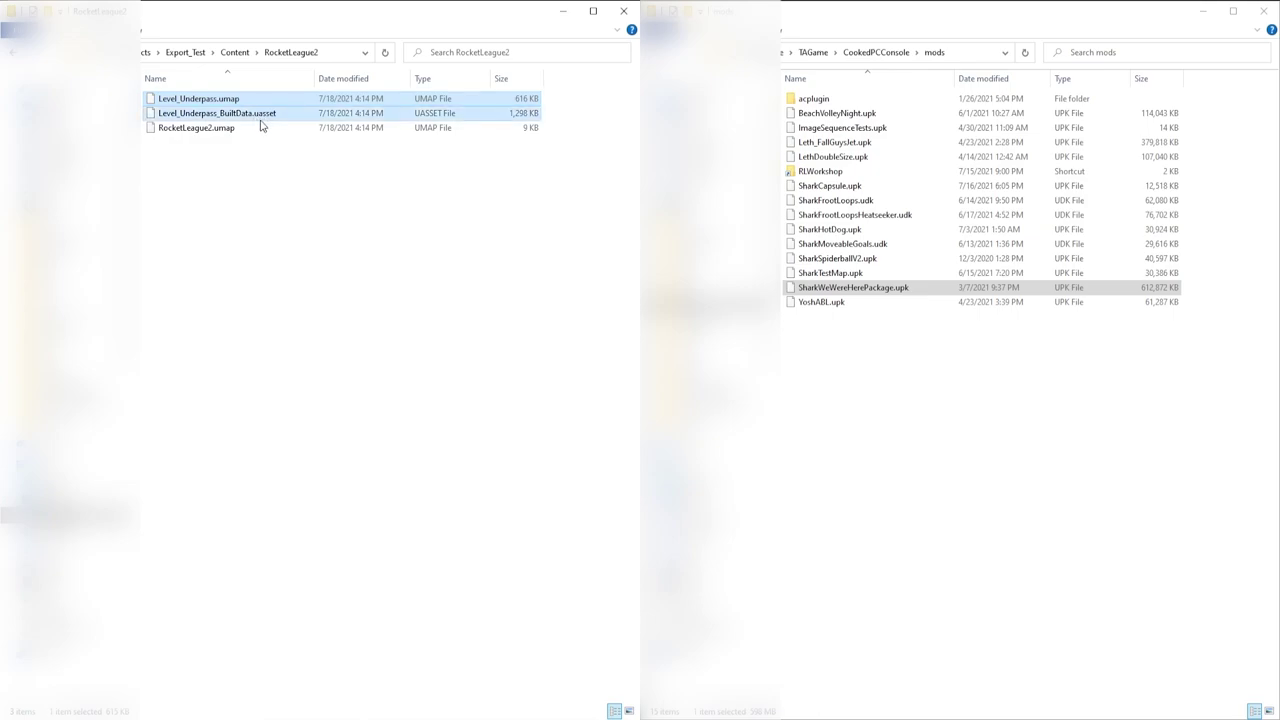
{"action": "left_click", "coordinate": [251, 118]}
{"action": "left_click_drag", "start_coordinate": [255, 116], "coordinate": [877, 386]}
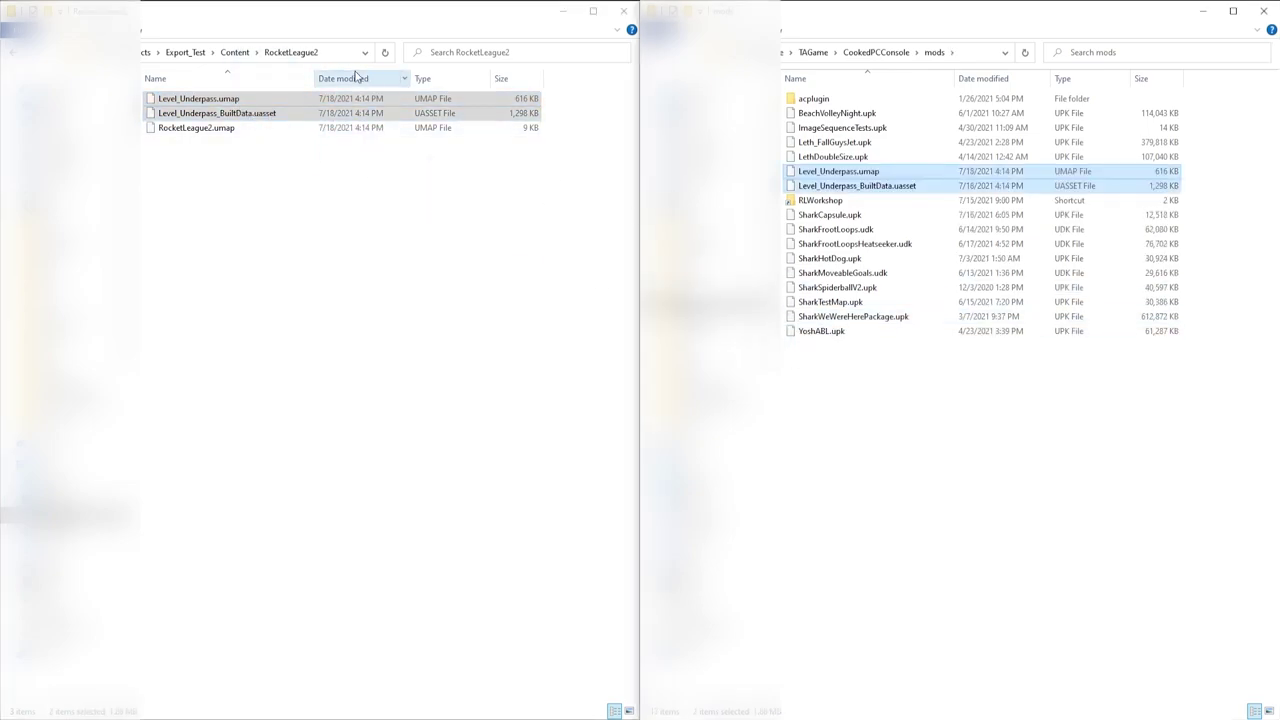
{"action": "left_click", "coordinate": [237, 54]}
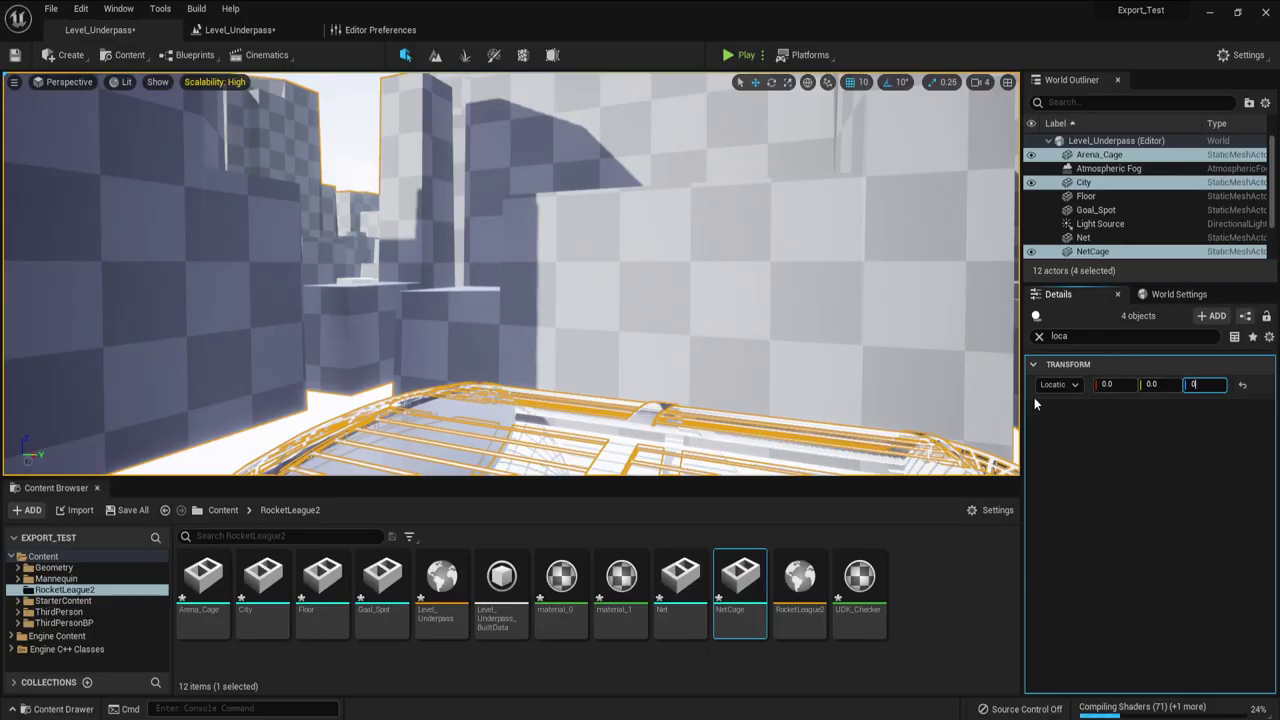
{"action": "right_click_drag", "start_coordinate": [510, 270], "coordinate": [480, 292]}
{"action": "right_click", "coordinate": [1075, 82]}
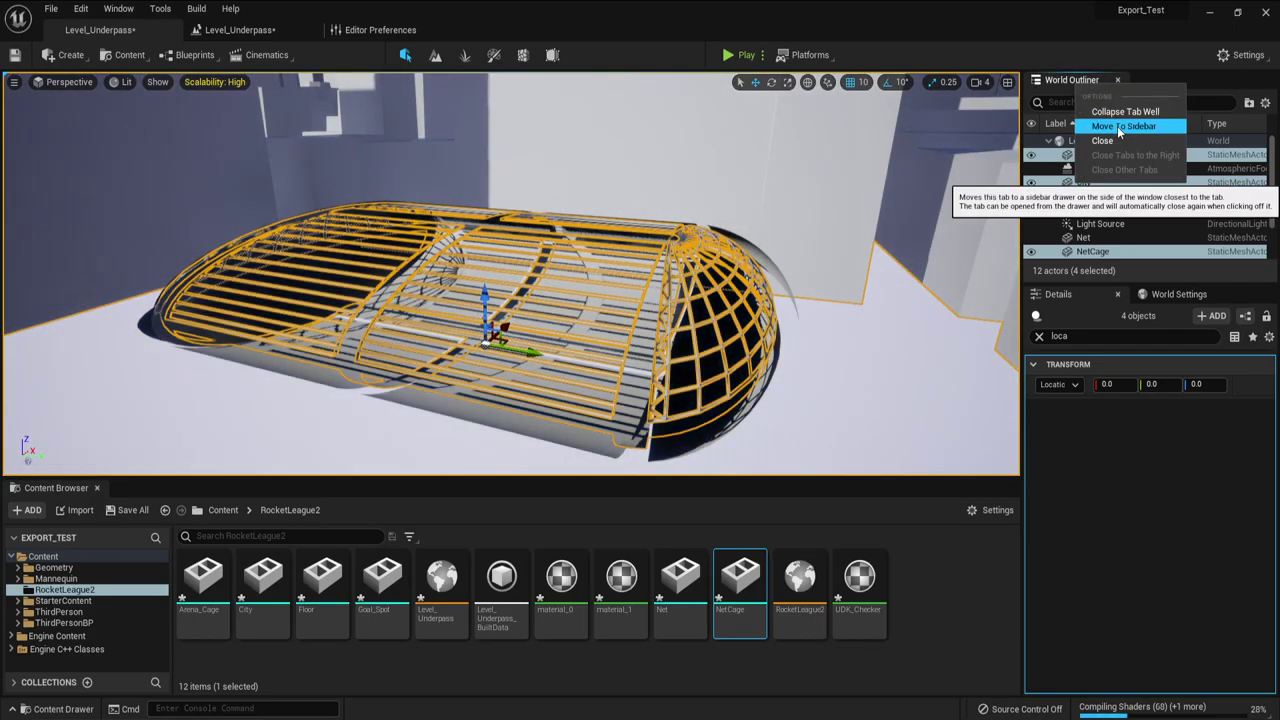
Select the Net mesh in the viewport and set its location to 0, 0, 0.
{"action": "right_click_drag", "start_coordinate": [640, 280], "coordinate": [979, 383]}
{"action": "left_click", "coordinate": [843, 391]}
{"action": "left_click", "coordinate": [1100, 449]}
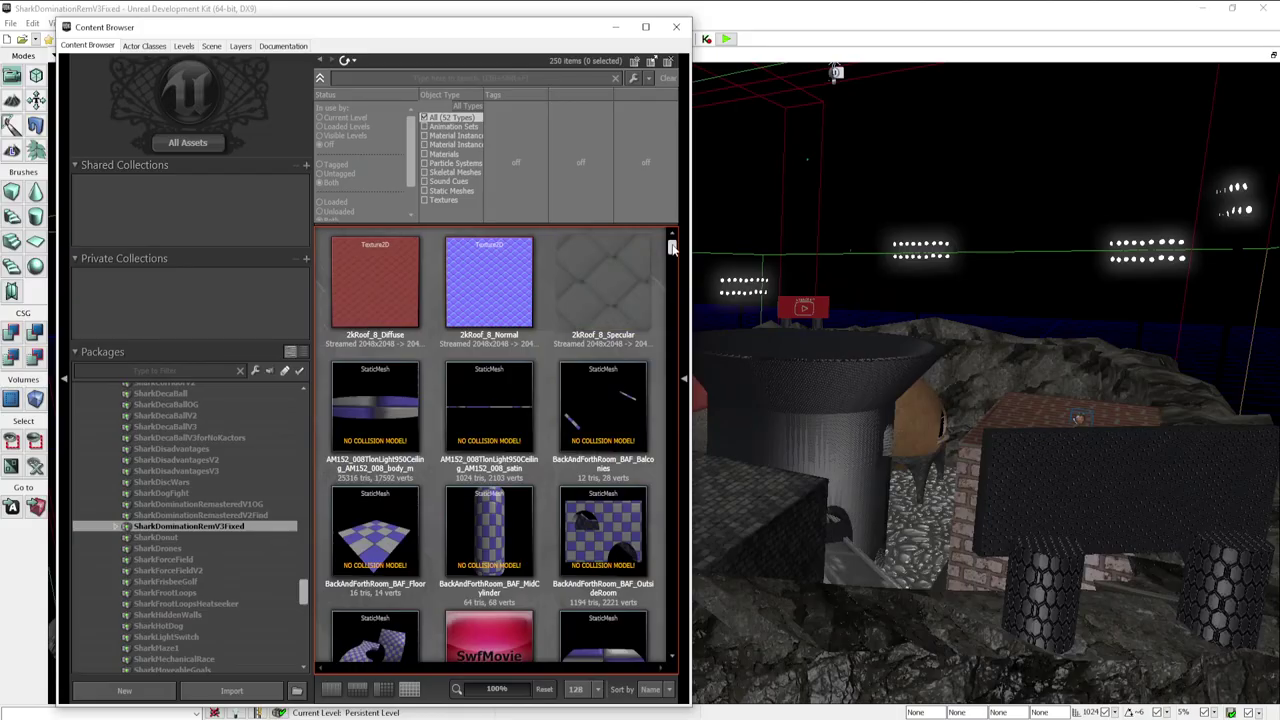
Review the meshes and textures of the UDK map package, and check SharkWeWereHerePackage.upk in the mods folder.
{"action": "left_click_drag", "start_coordinate": [672, 248], "coordinate": [669, 471]}
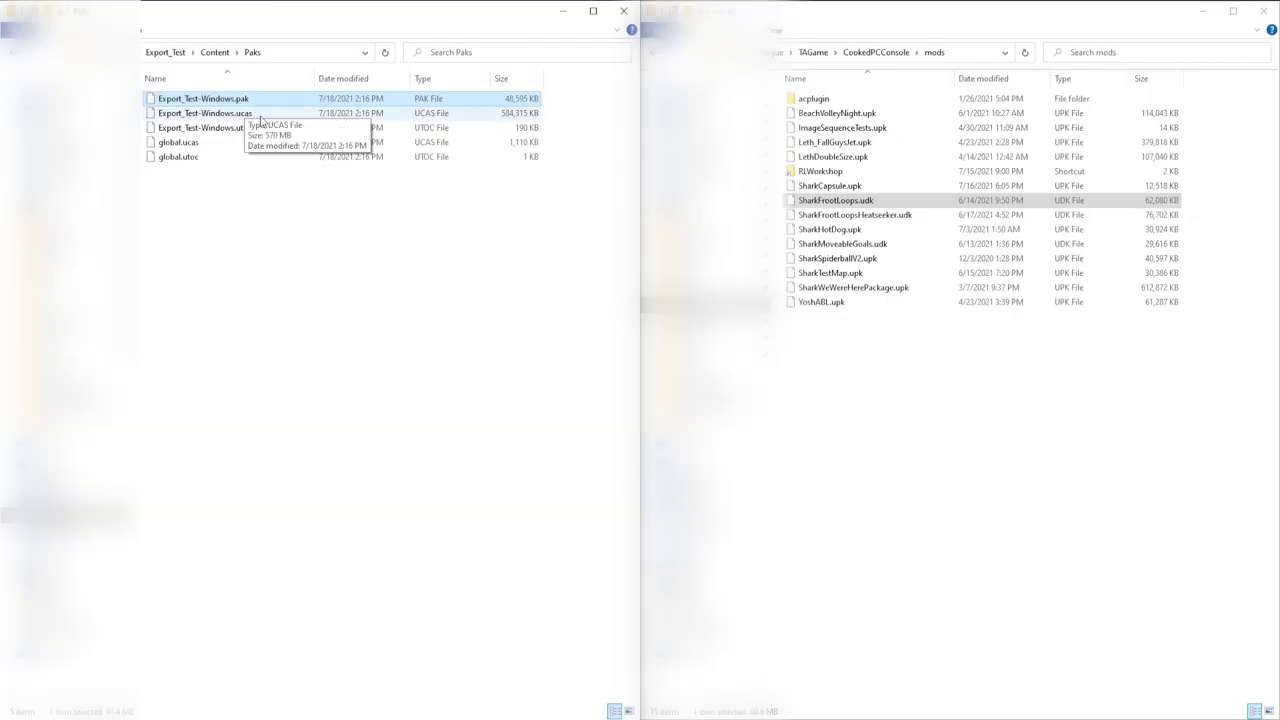
{"action": "left_click", "coordinate": [853, 288]}
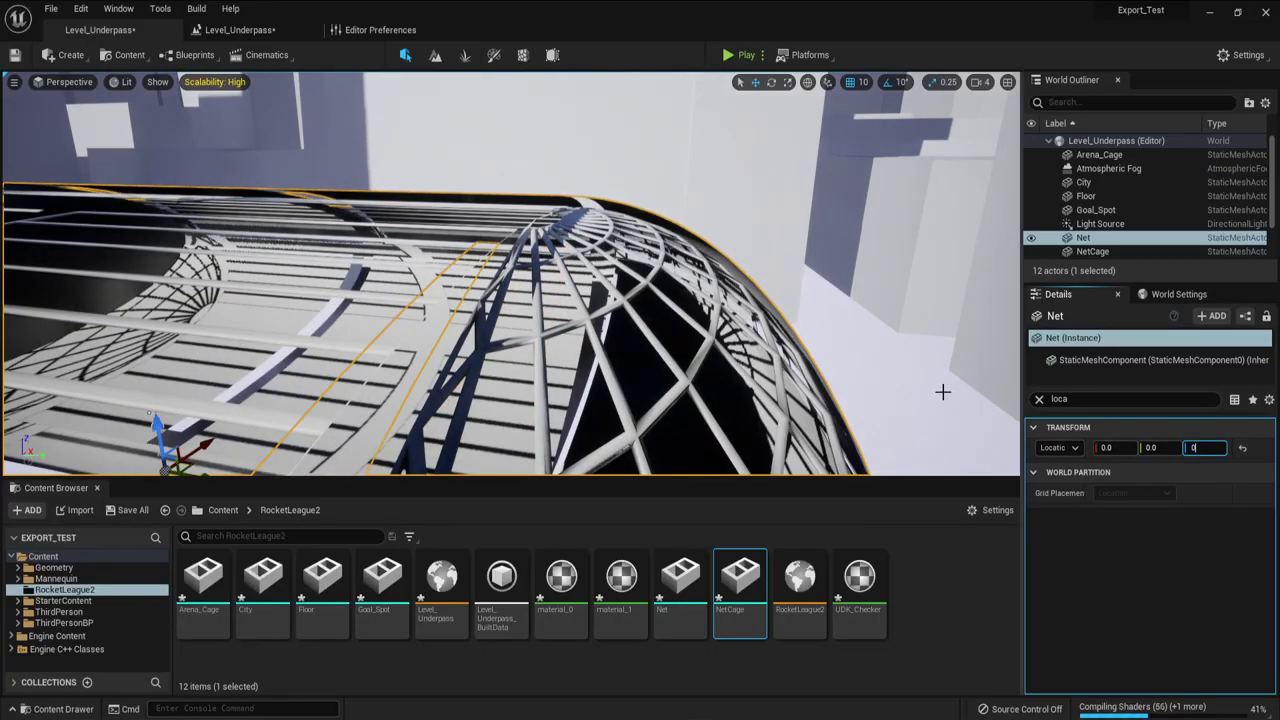
Select the Floor mesh of the arena and set its X, Y and Z location to 0.
{"action": "key", "text": "s"}
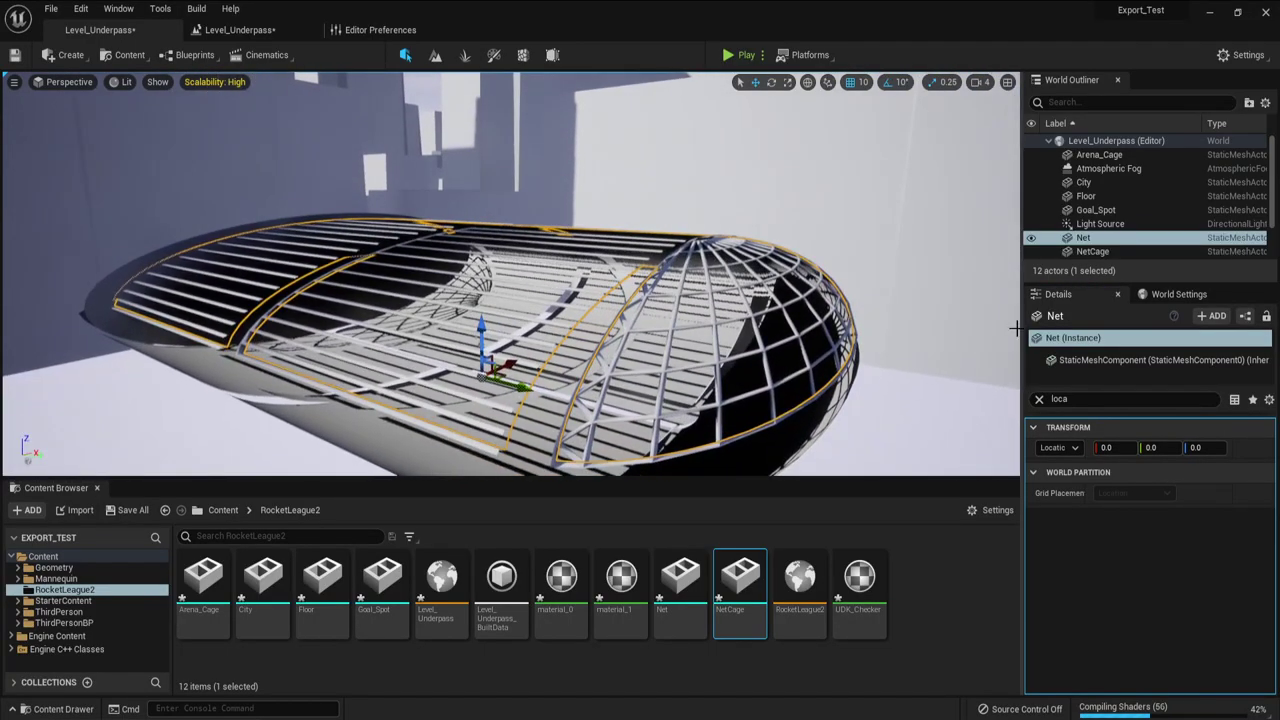
{"action": "right_click_drag", "start_coordinate": [512, 273], "coordinate": [380, 265]}
{"action": "key", "text": "w"}
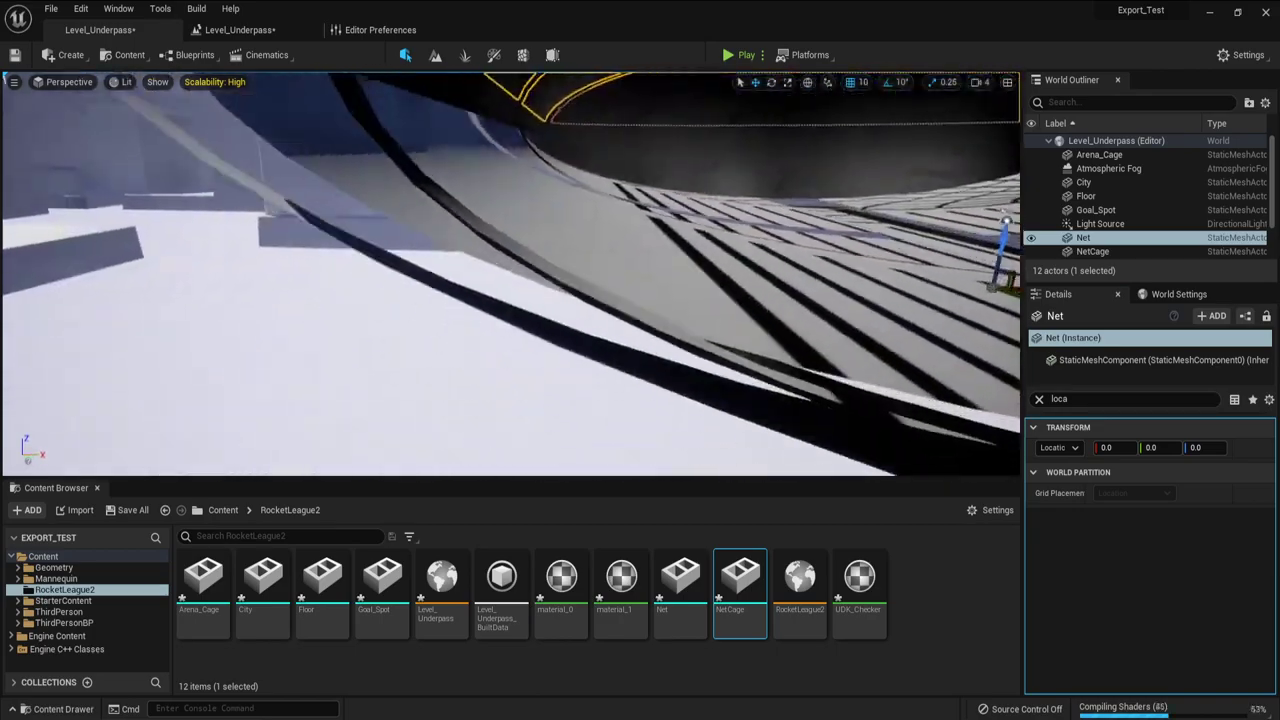
{"action": "right_click_drag", "start_coordinate": [657, 283], "coordinate": [871, 374]}
{"action": "left_click", "coordinate": [657, 283]}
{"action": "type", "text": "s"}
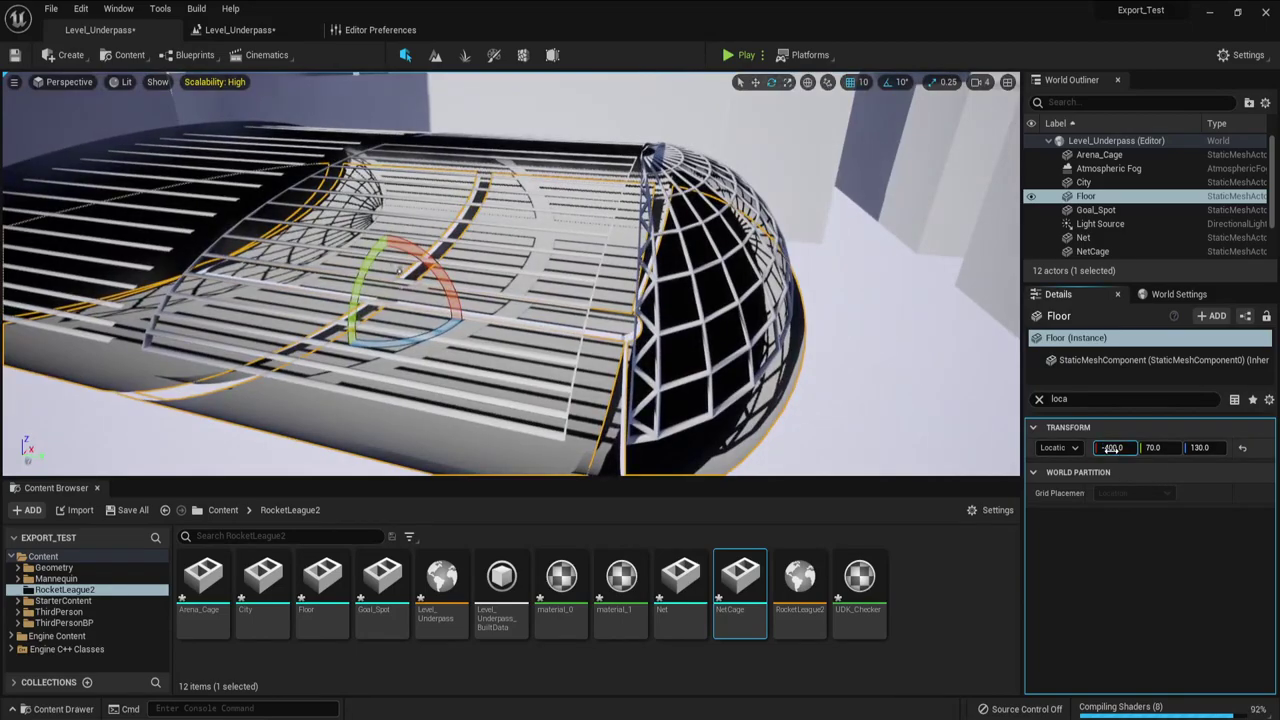
{"action": "type", "text": "0"}
{"action": "left_click", "coordinate": [1155, 447]}
{"action": "type", "text": "0"}
{"action": "left_click", "coordinate": [1201, 447]}
{"action": "type", "text": "0"}
{"action": "right_click_drag", "start_coordinate": [860, 330], "coordinate": [777, 309]}
{"action": "key", "text": "s"}
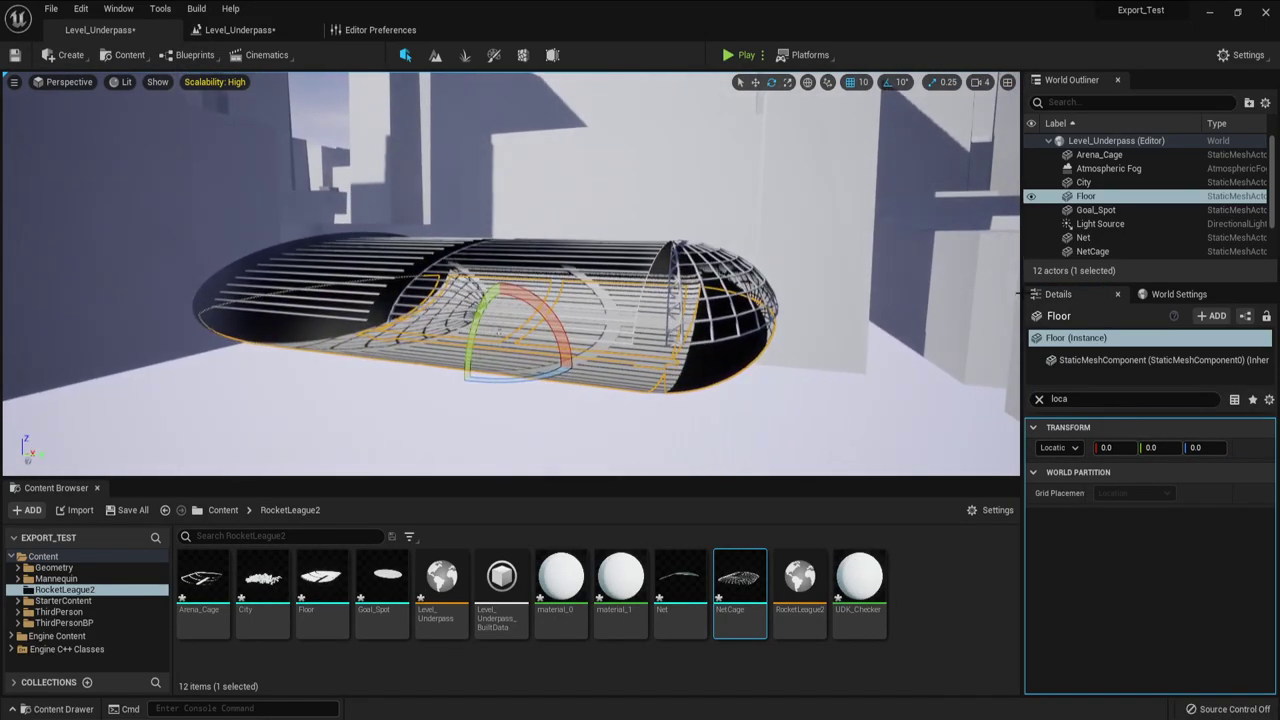
Collapse the World Outliner, Details, World Settings and Content Browser into the sidebar to enlarge the viewport.
{"action": "right_click", "coordinate": [1066, 88]}
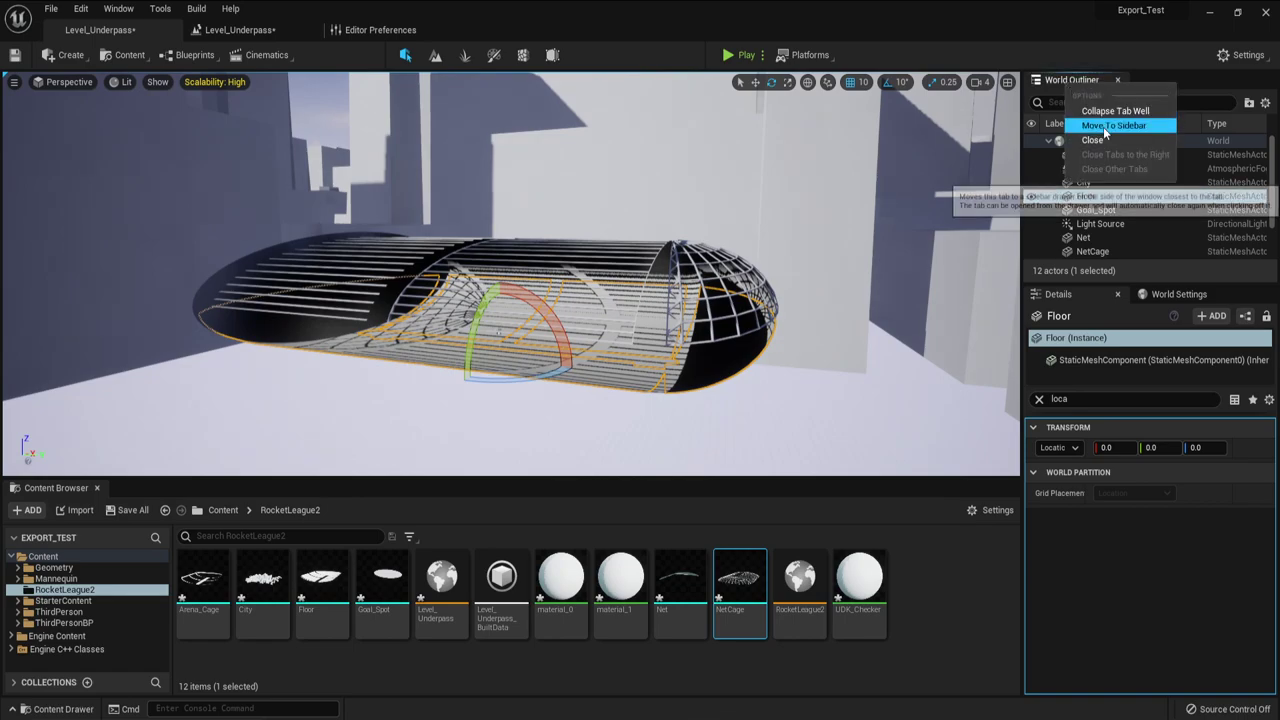
{"action": "left_click", "coordinate": [1088, 200]}
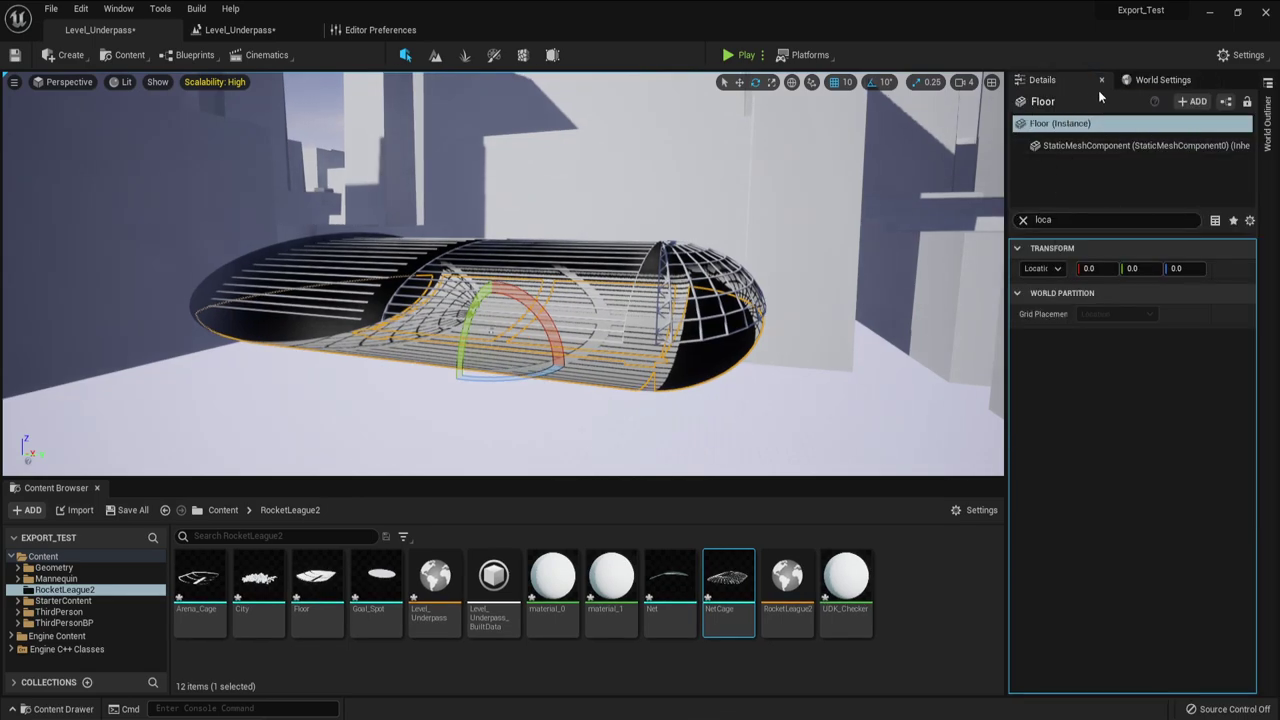
{"action": "right_click", "coordinate": [1055, 87]}
{"action": "left_click", "coordinate": [1088, 127]}
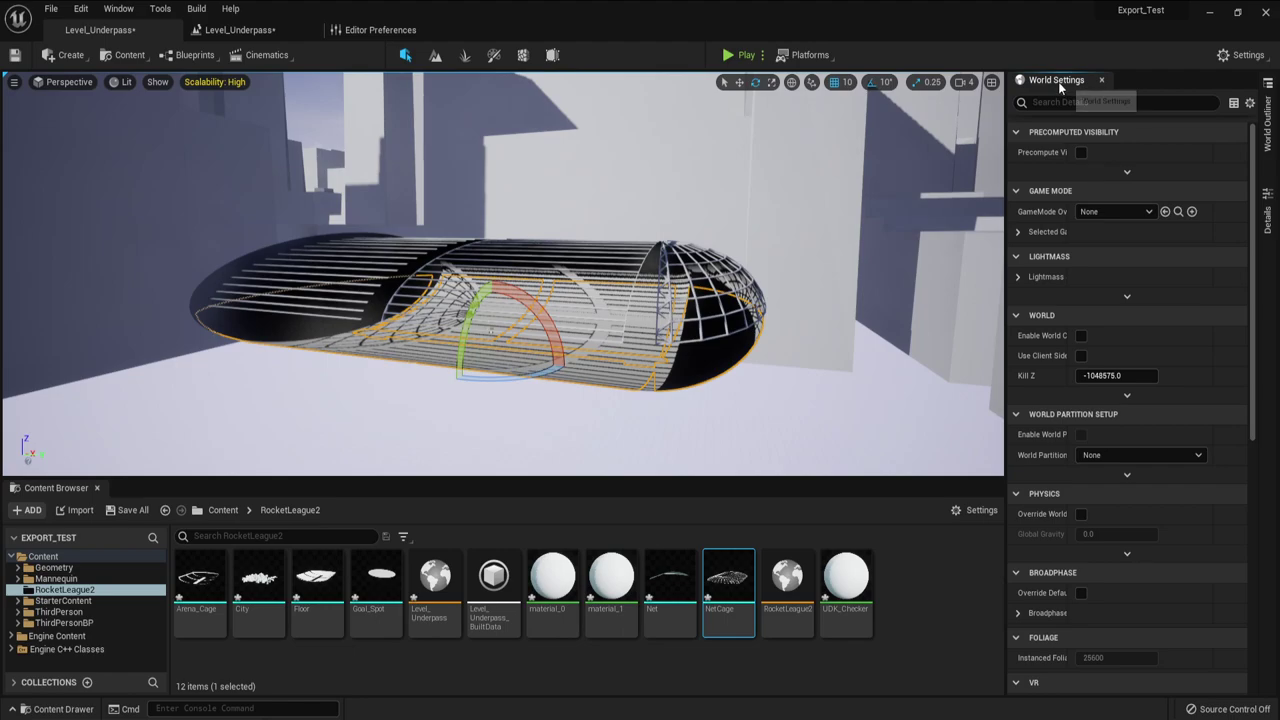
{"action": "right_click", "coordinate": [1058, 81]}
{"action": "left_click", "coordinate": [1088, 120]}
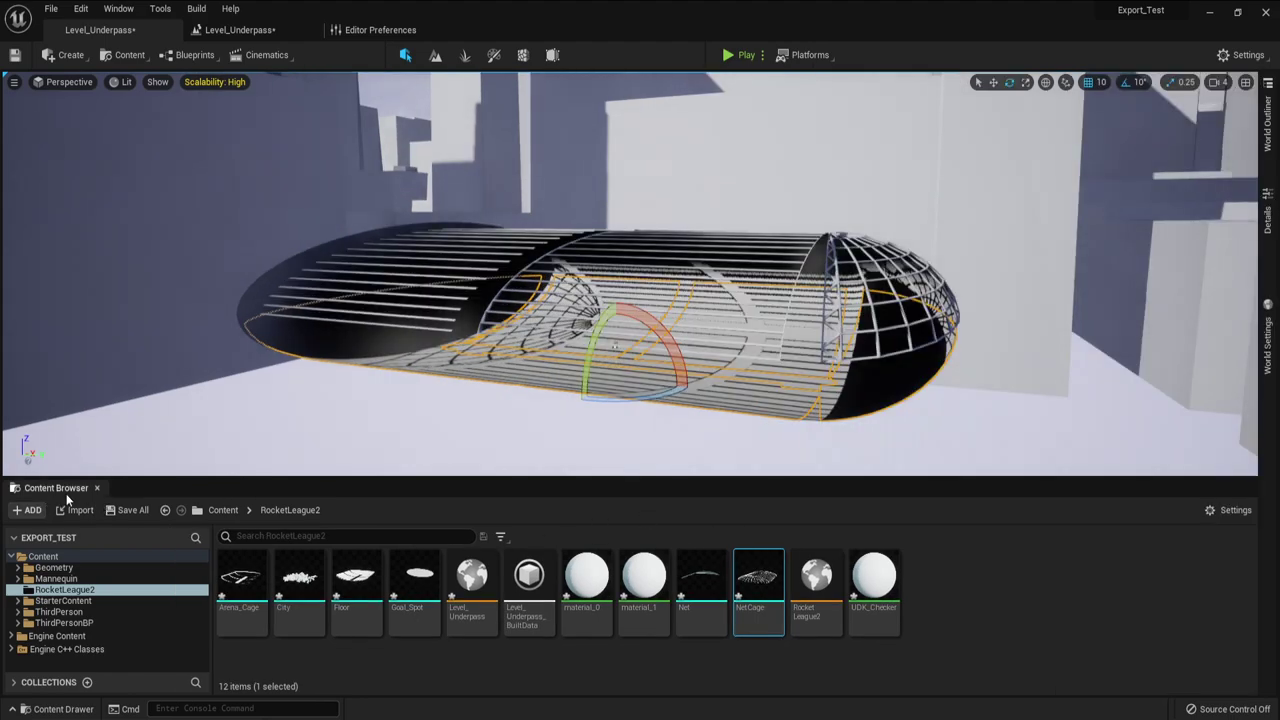
{"action": "right_click", "coordinate": [65, 490]}
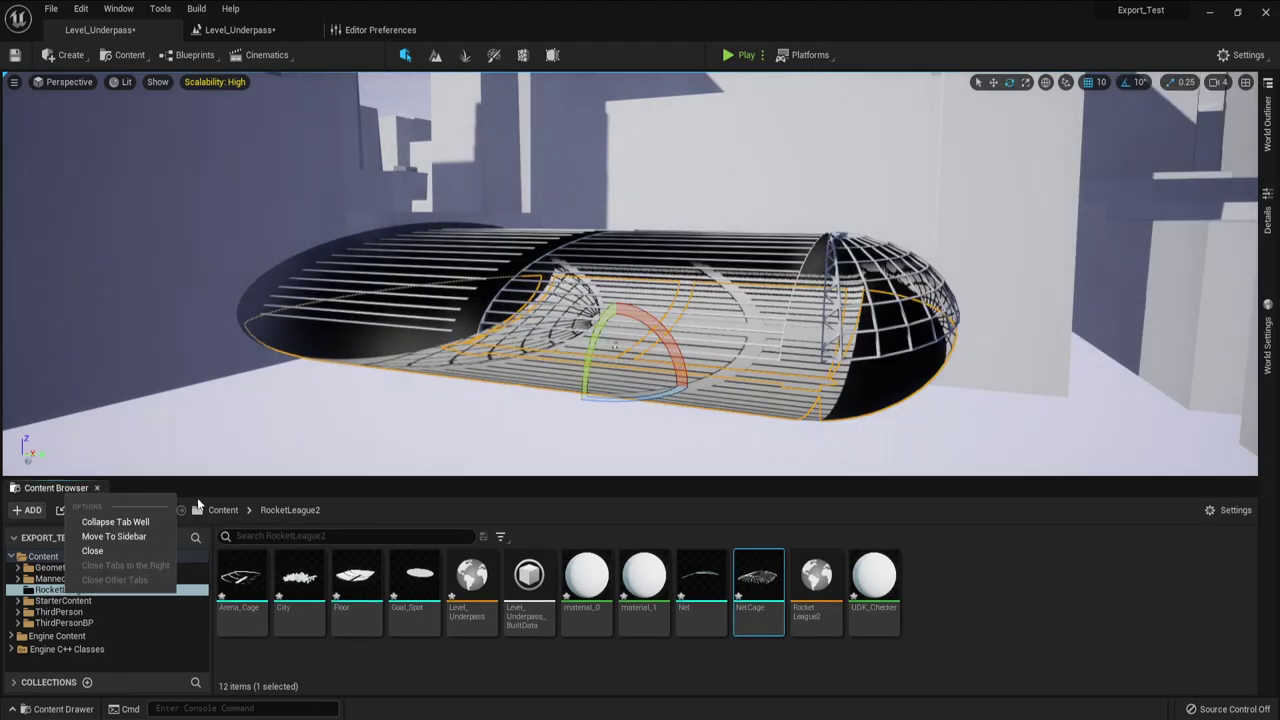
{"action": "left_click", "coordinate": [134, 538]}
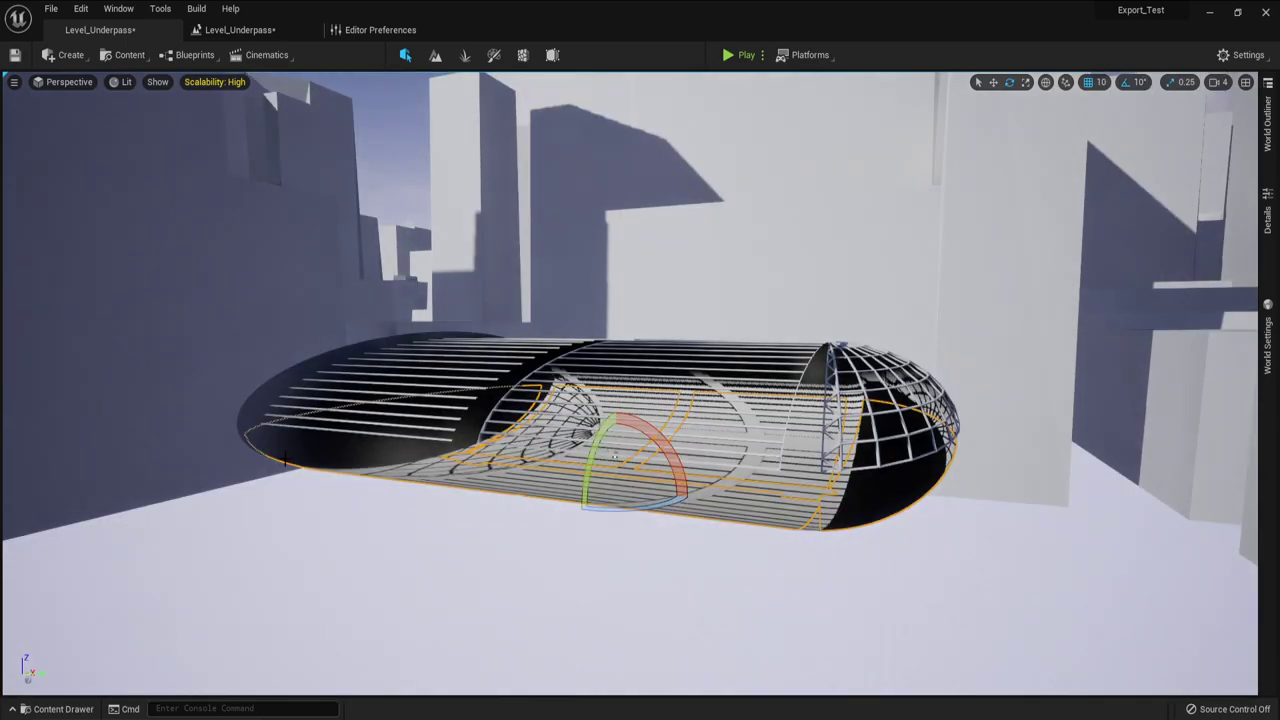
{"action": "key", "text": "f"}
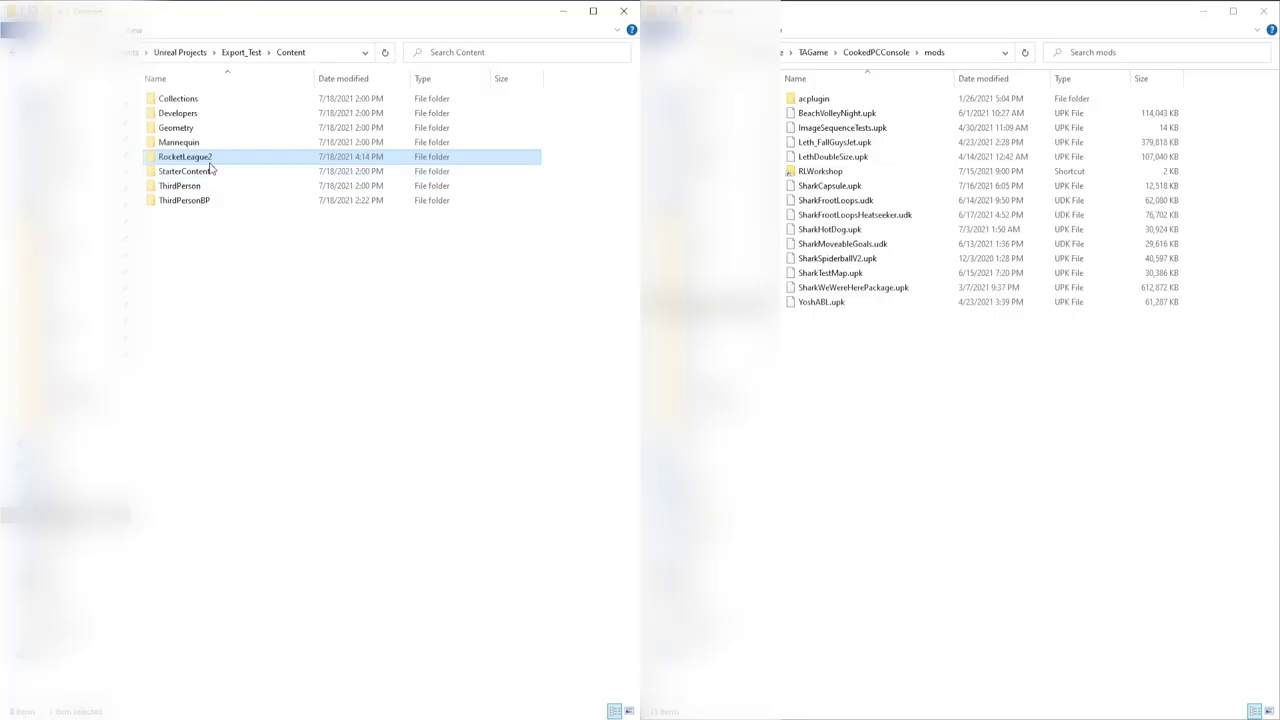
Copy the project's RocketLeague2 folder into the Rocket League mods folder.
{"action": "left_click_drag", "start_coordinate": [185, 157], "coordinate": [869, 386]}
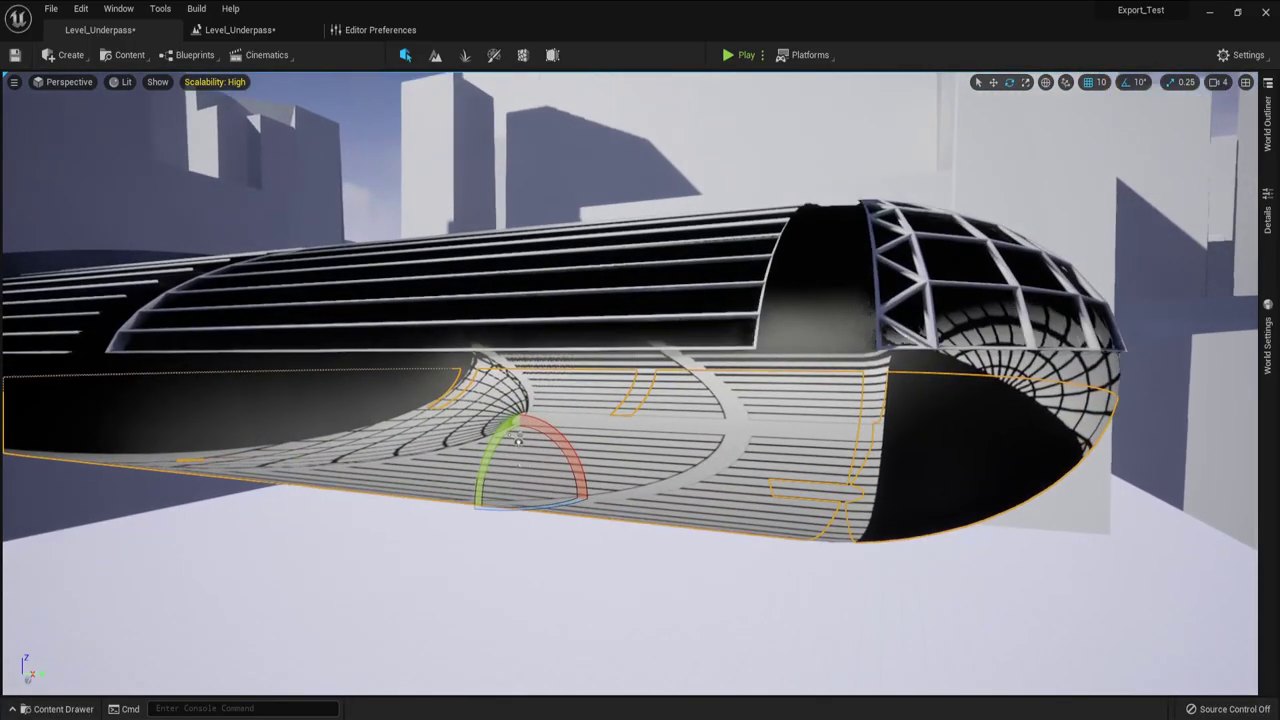
Try to delete the mesh picked at the arena's inner wall in the viewport.
{"action": "right_click_drag", "start_coordinate": [430, 423], "coordinate": [466, 423]}
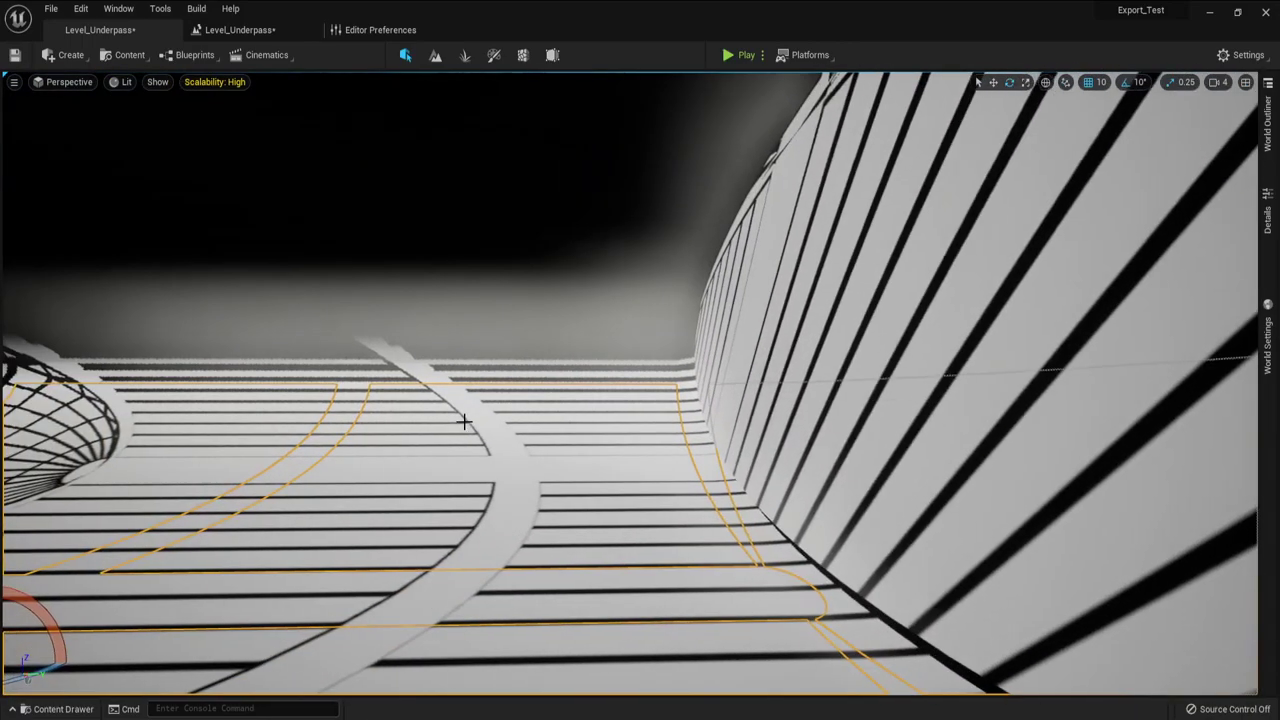
{"action": "left_click", "coordinate": [779, 405]}
{"action": "key", "text": "Delete"}
{"action": "right_click_drag", "start_coordinate": [707, 426], "coordinate": [480, 424]}
Play-test the level with the third-person character and stop the session.
{"action": "left_click", "coordinate": [729, 55]}
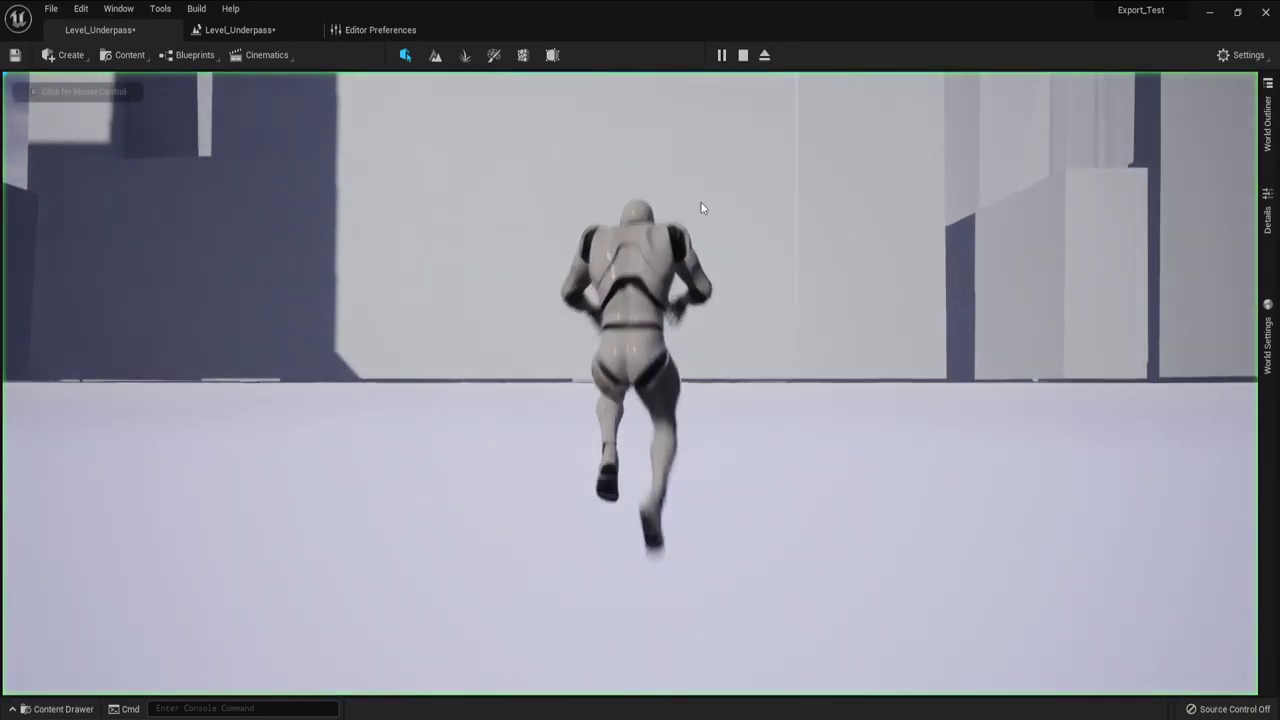
{"action": "key", "text": "Escape"}
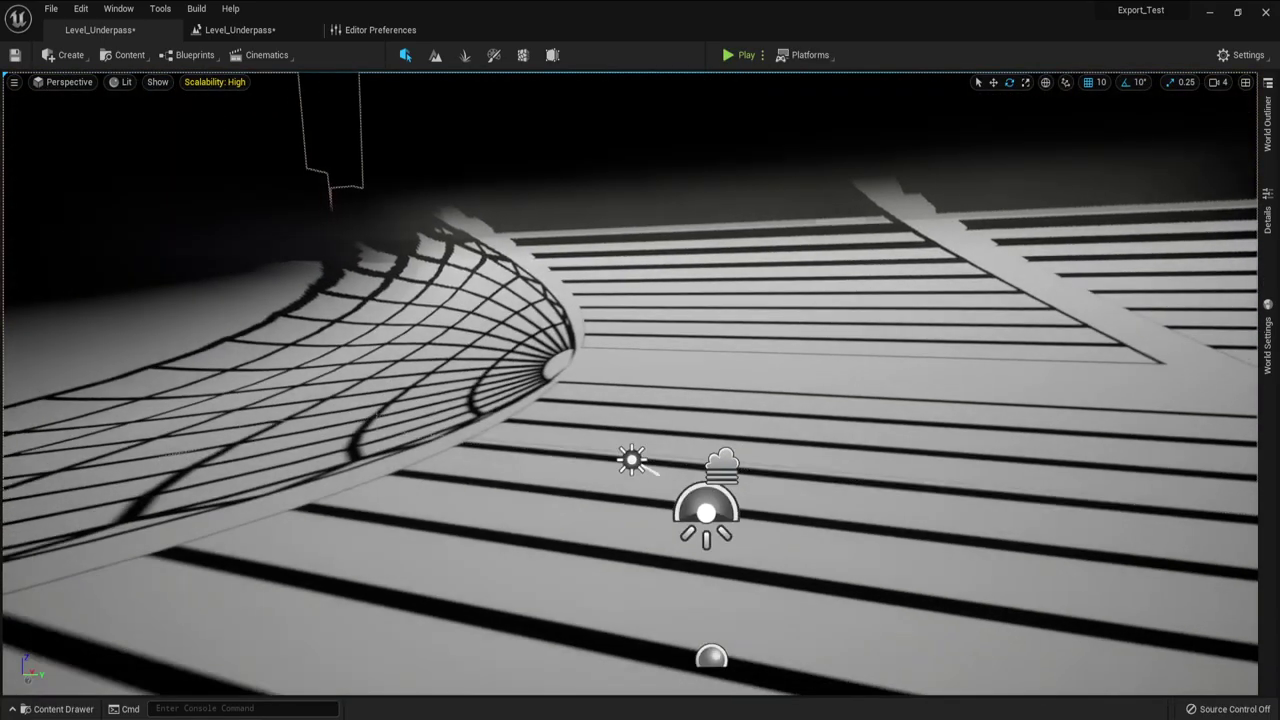
Use the Move tool to nudge the selected mesh slightly upward along the vertical axis.
{"action": "right_click_drag", "start_coordinate": [674, 374], "coordinate": [660, 560]}
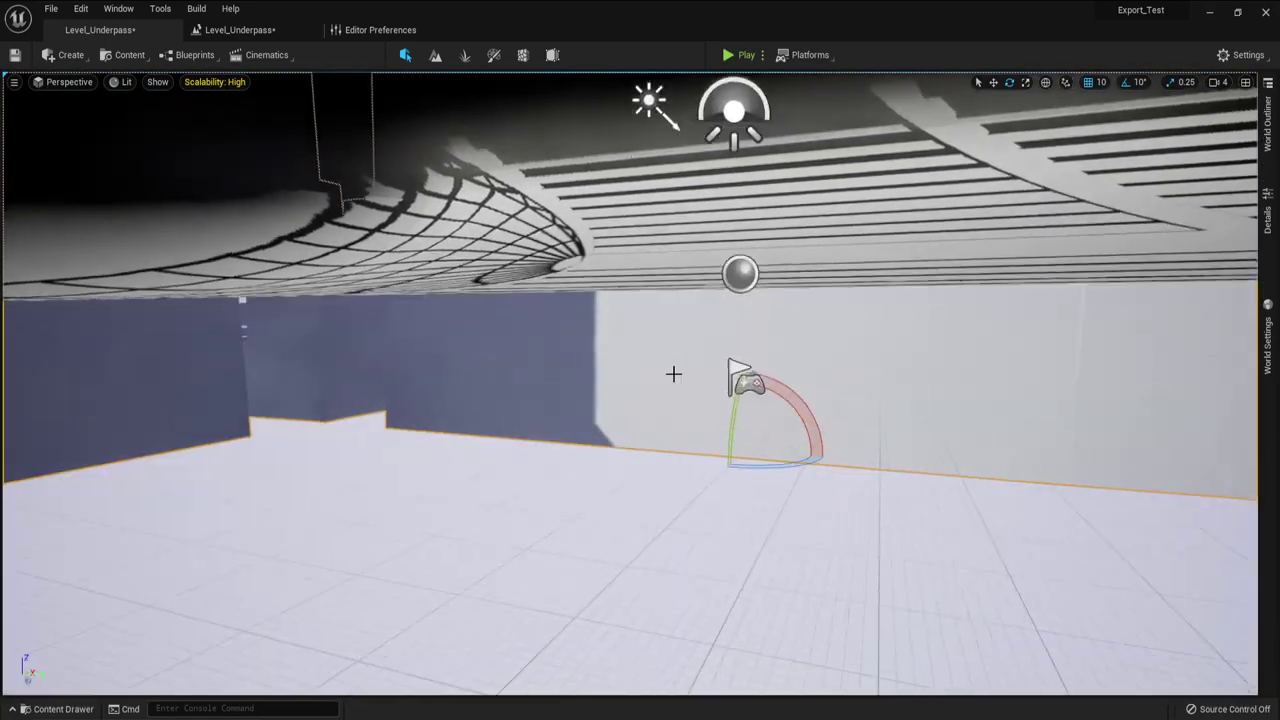
{"action": "key", "text": "w"}
{"action": "left_click", "coordinate": [750, 342]}
{"action": "right_click_drag", "start_coordinate": [749, 346], "coordinate": [798, 348]}
{"action": "key", "text": "s"}
{"action": "key", "text": "e"}
{"action": "left_click_drag", "start_coordinate": [669, 450], "coordinate": [669, 436]}
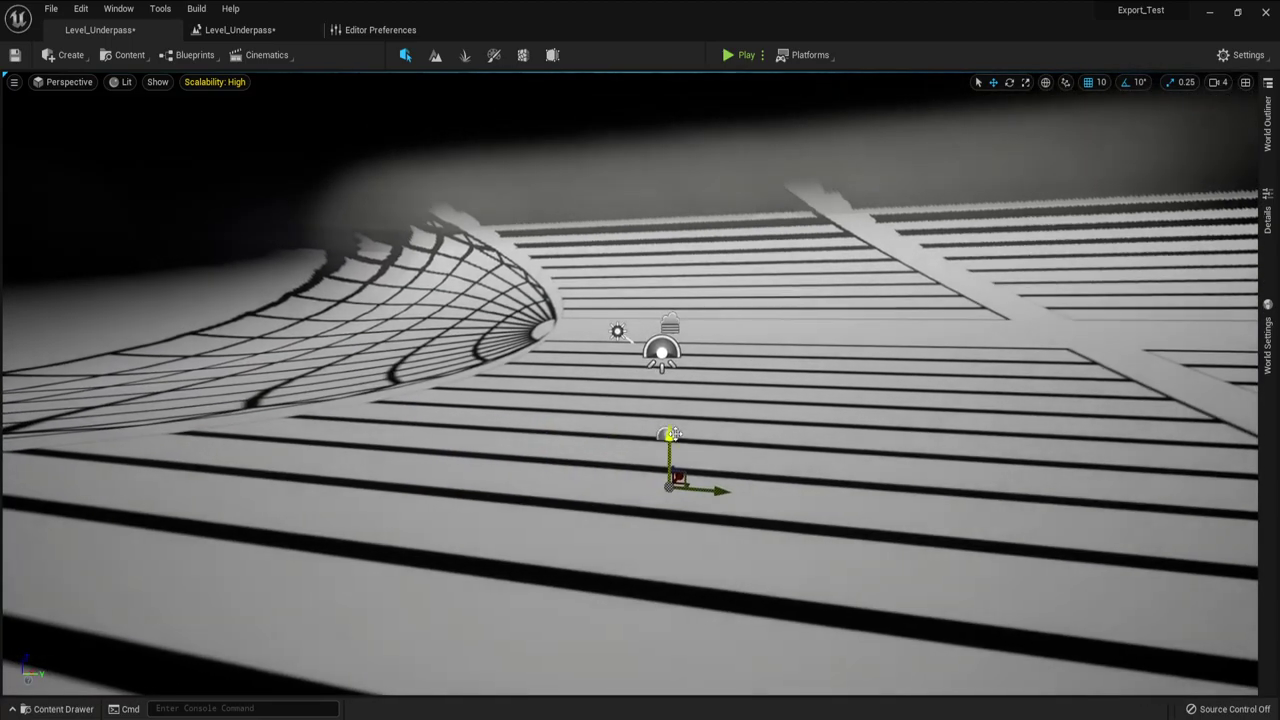
Rotate the directional sun light interactively, from ground level and from above, to change the sky and cast longer shadows across the city.
{"action": "key", "text": "ctrl+l"}
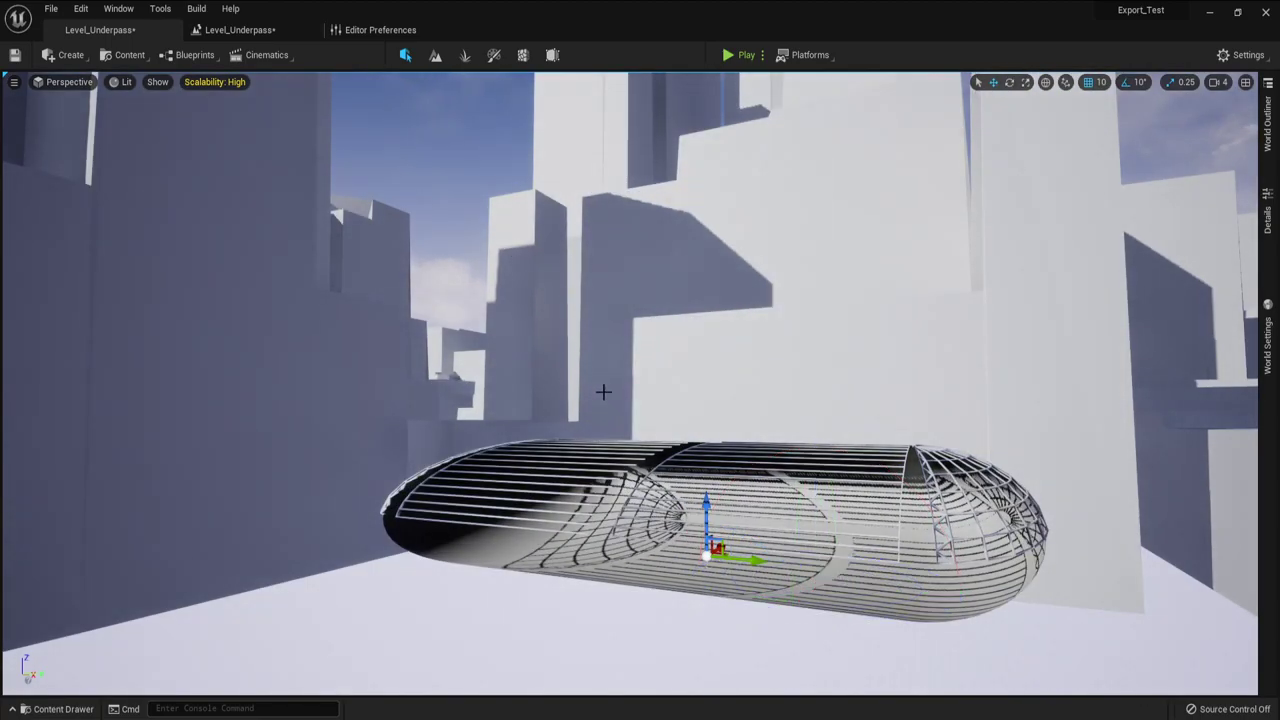
{"action": "key", "text": "ctrl+l"}
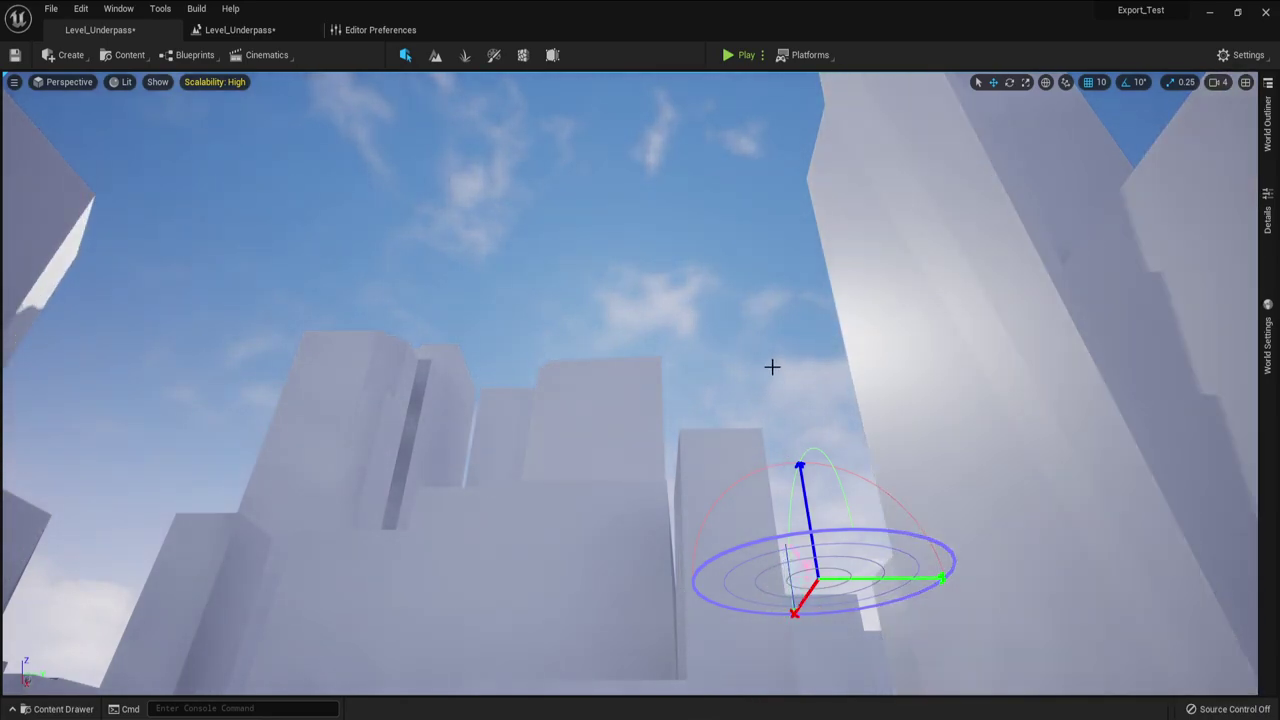
{"action": "mouse_move", "coordinate": [772, 367]}
{"action": "left_mouse_down", "text": "ctrl"}
{"action": "mouse_move", "coordinate": [777, 323]}
{"action": "mouse_move", "coordinate": [746, 277]}
{"action": "mouse_move", "coordinate": [697, 331]}
{"action": "mouse_move", "coordinate": [691, 394]}
{"action": "mouse_move", "coordinate": [714, 380]}
{"action": "mouse_move", "coordinate": [691, 371]}
{"action": "mouse_move", "coordinate": [716, 390]}
{"action": "left_mouse_up", "text": "ctrl"}
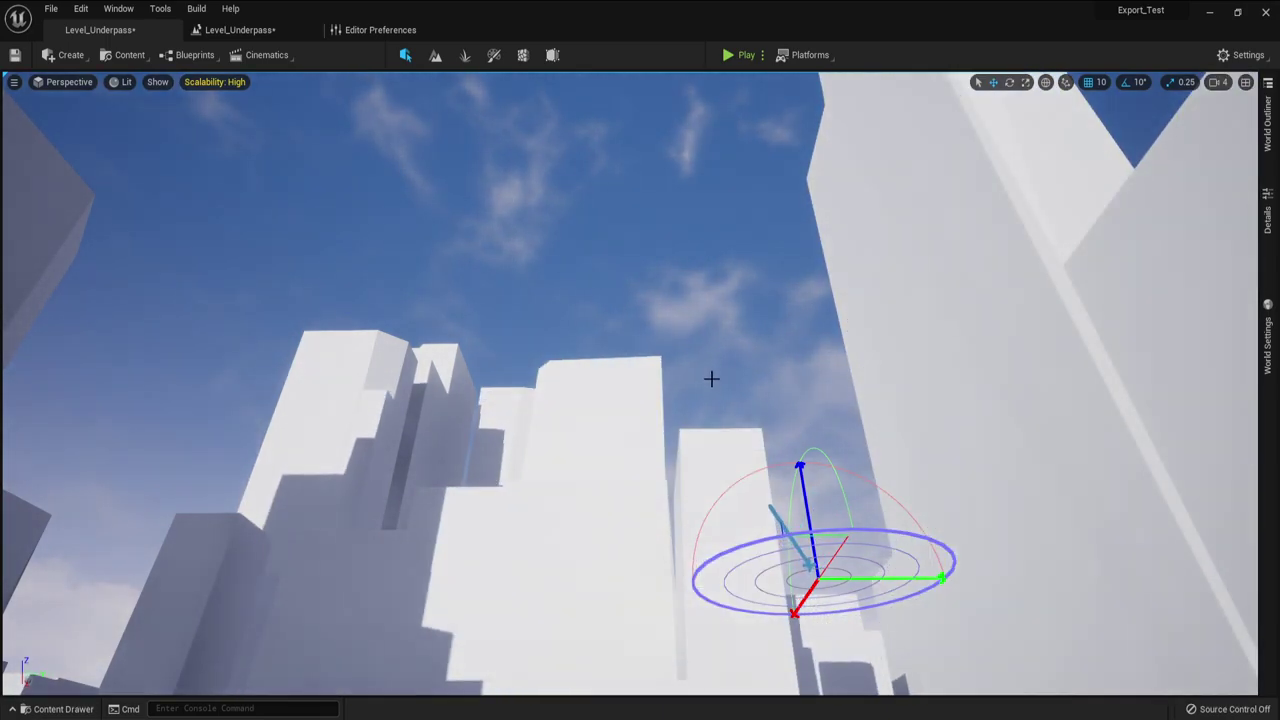
{"action": "right_click_drag", "start_coordinate": [711, 377], "coordinate": [880, 560]}
{"action": "right_click_drag", "start_coordinate": [584, 515], "coordinate": [719, 361]}
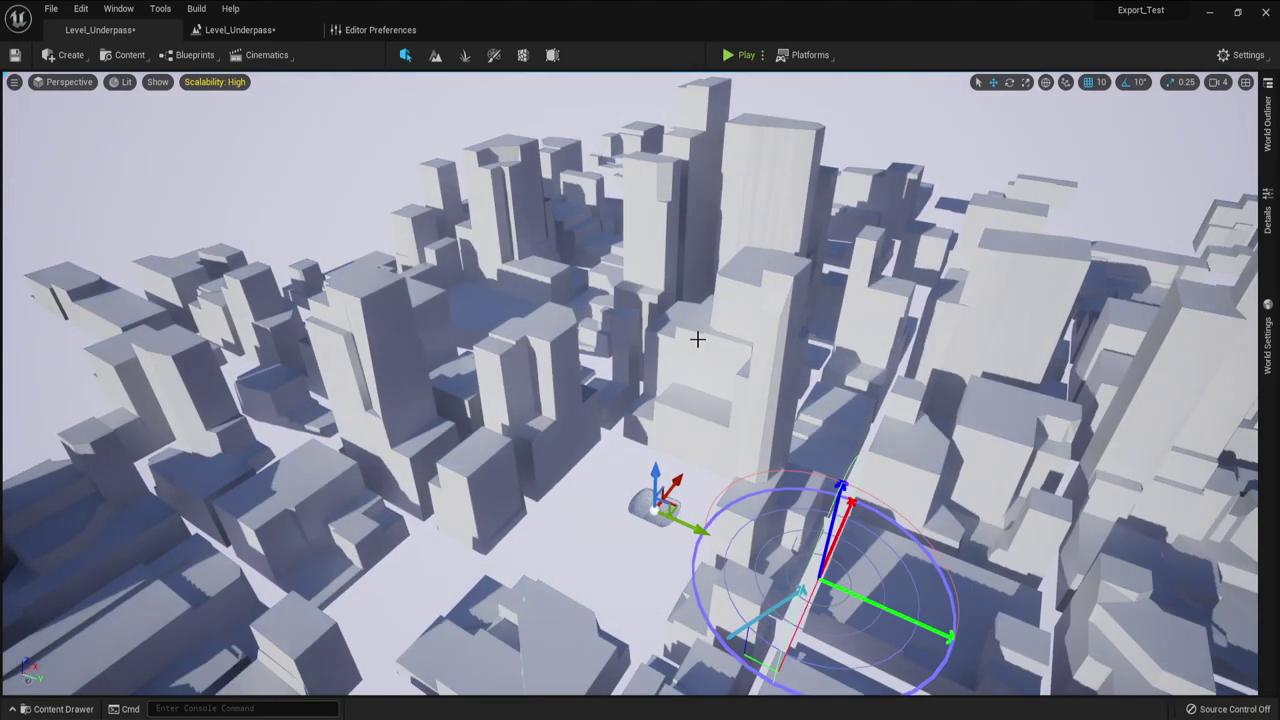
{"action": "key", "text": "ctrl+l"}
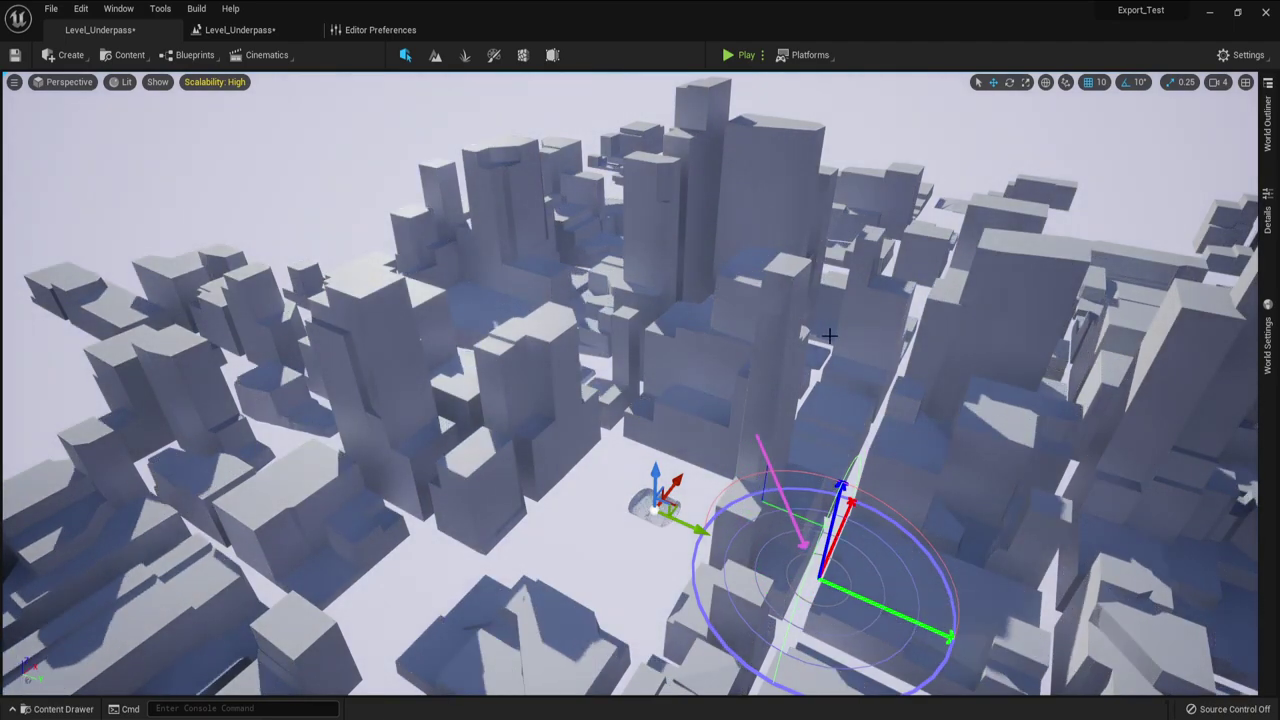
{"action": "key", "text": "ctrl+l"}
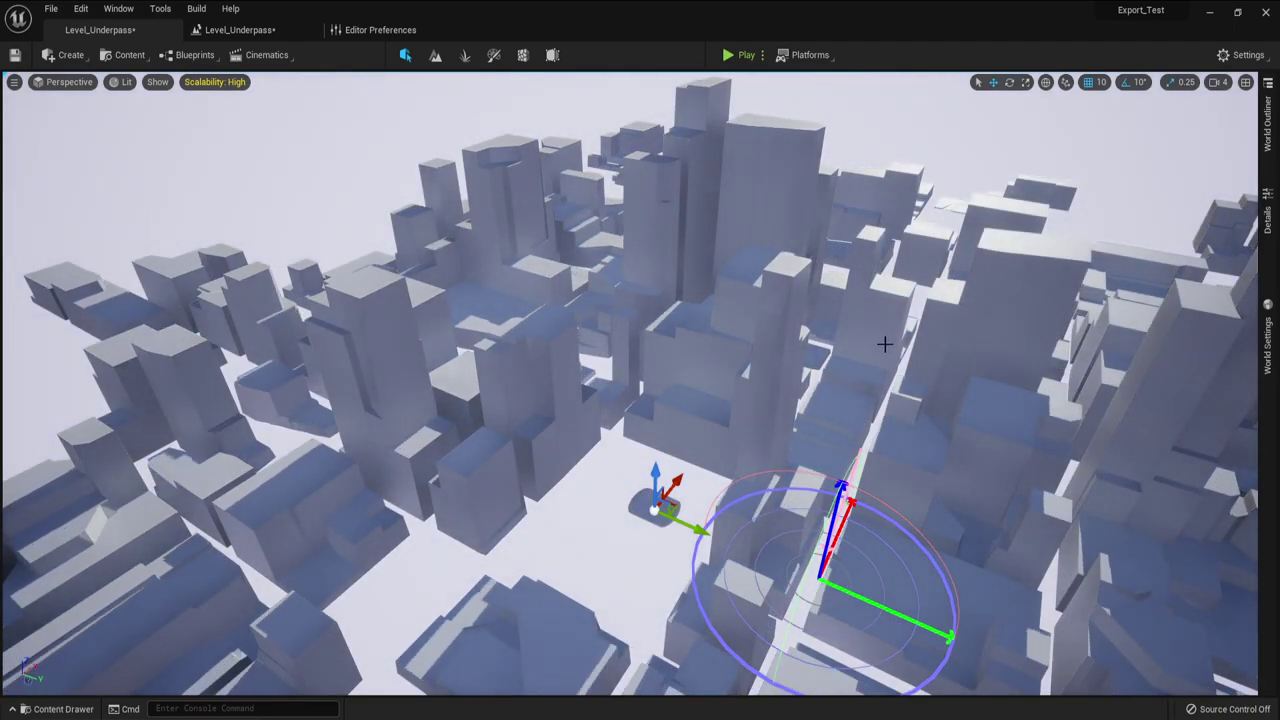
{"action": "key", "text": "ctrl+l"}
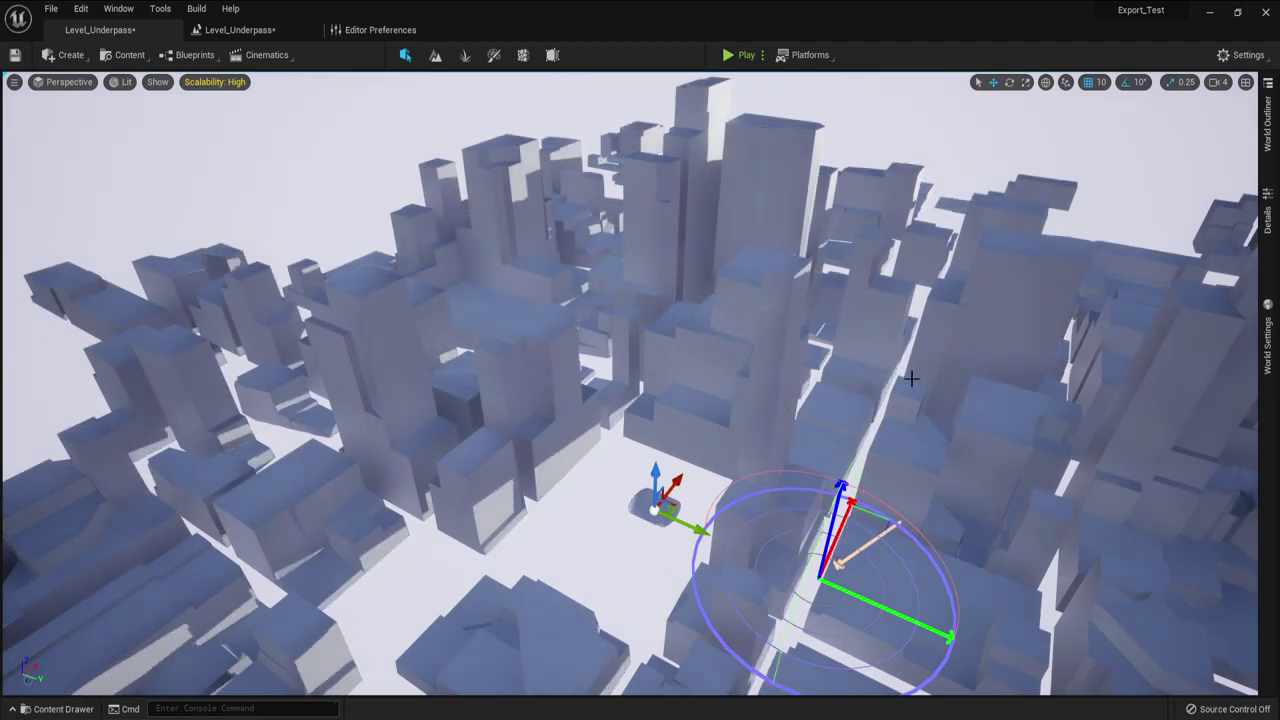